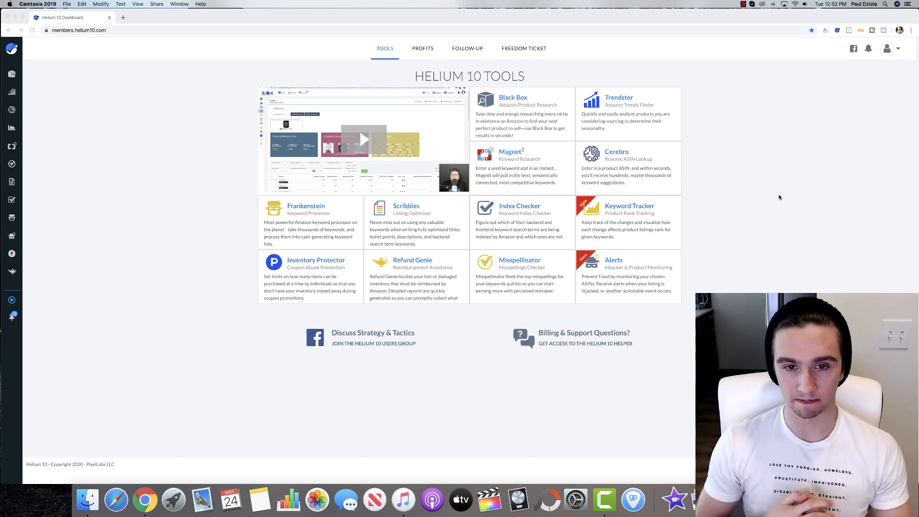
- Open the Cerebro reverse ASIN lookup tool and make its product ASINs field ready for entry
left_click(614, 154)
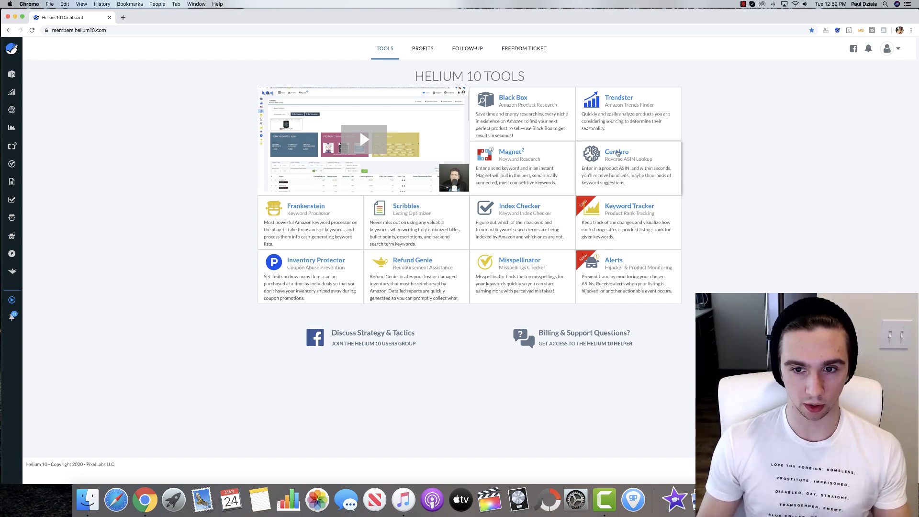
left_click(617, 153)
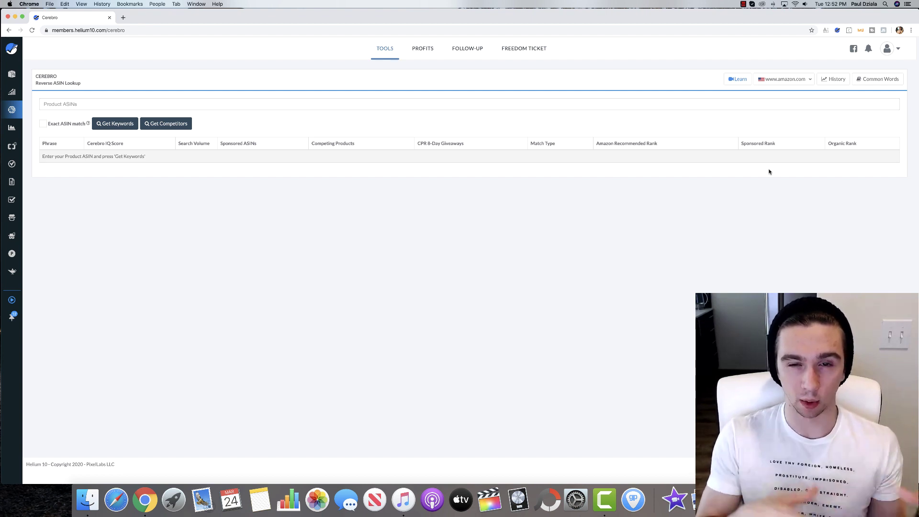
right_click(93, 101)
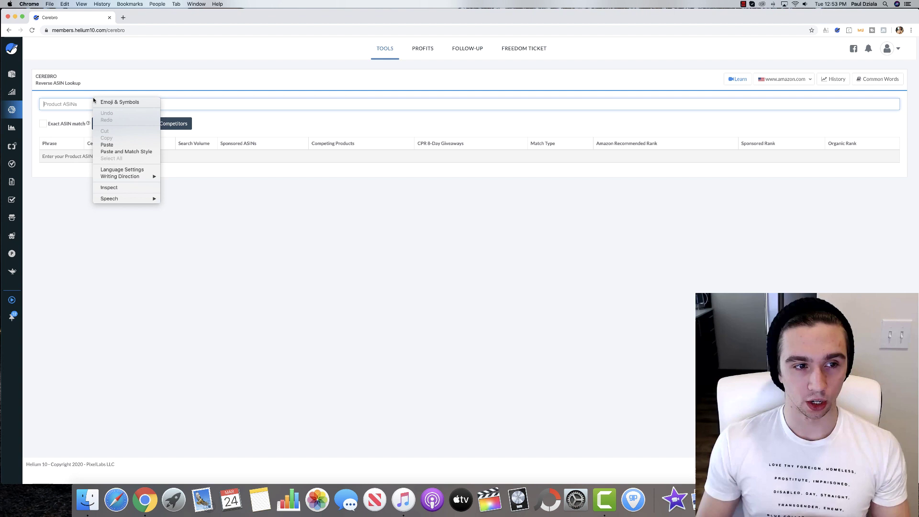
left_click(69, 102)
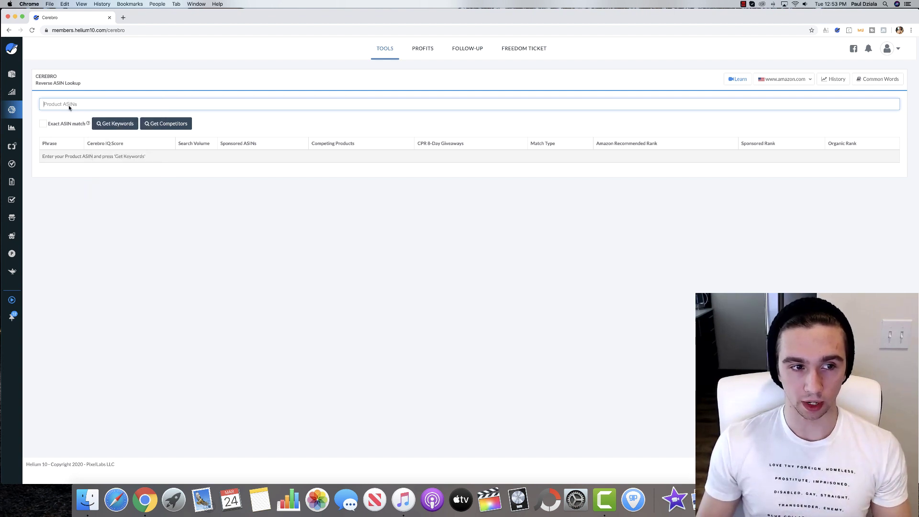
- Open Amazon in a new browser tab and search for "mason jar sconces"
left_click(123, 17)
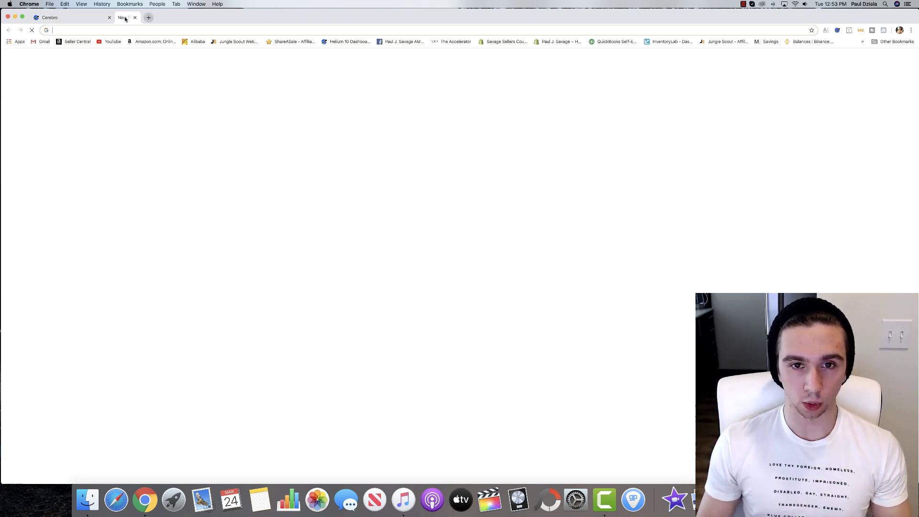
left_click(147, 39)
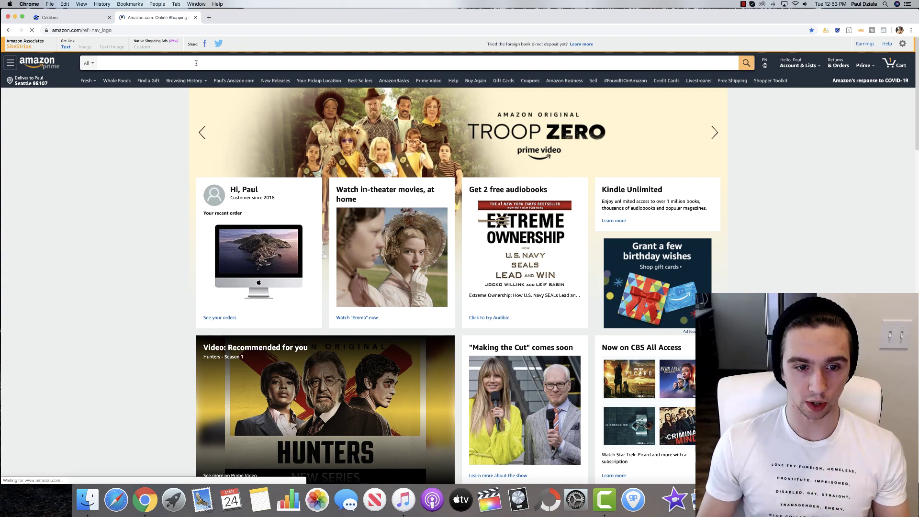
left_click(195, 62)
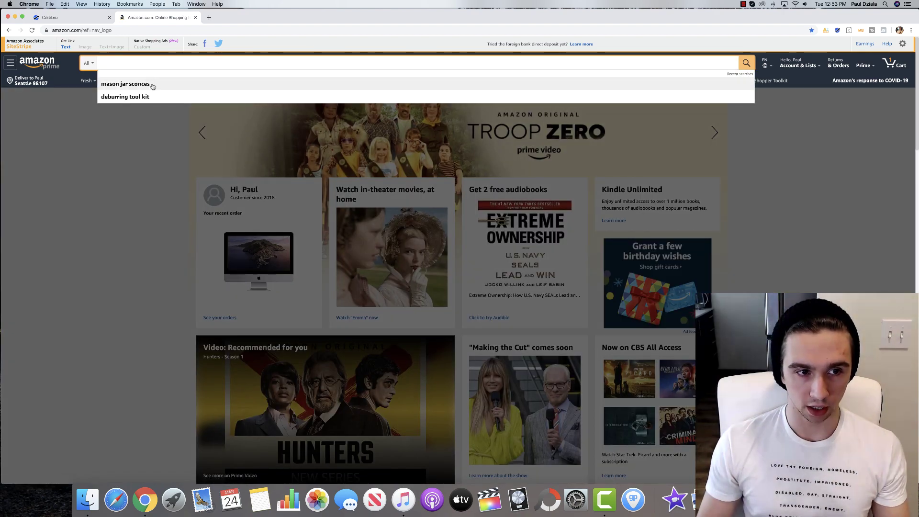
left_click(153, 84)
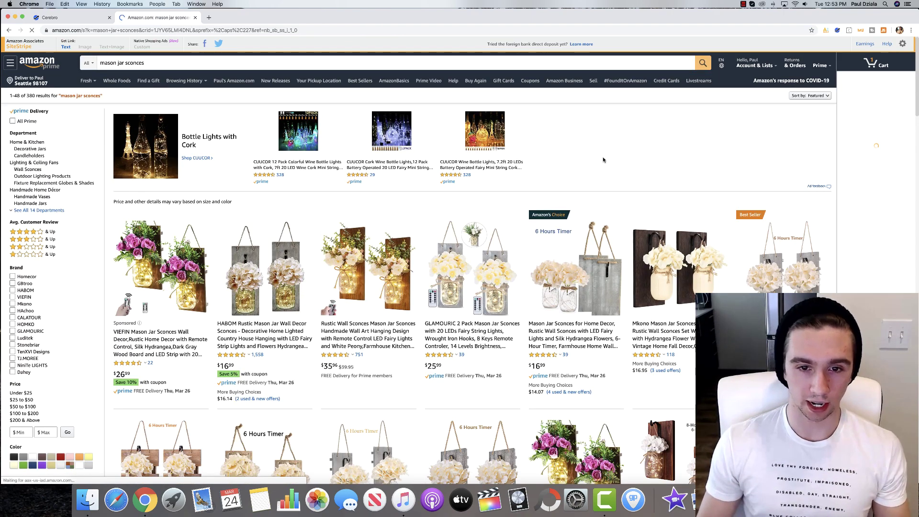
- Run the Helium 10 Xray product research on the mason jar sconces results and examine the listed products' revenue
scroll(598, 160, "down", 2)
scroll(597, 162, "down", 5)
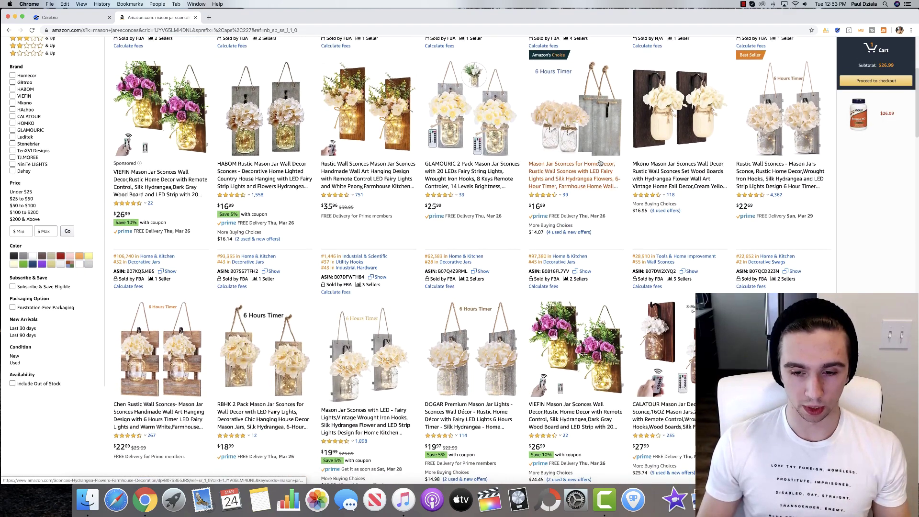
scroll(599, 162, "down", 1)
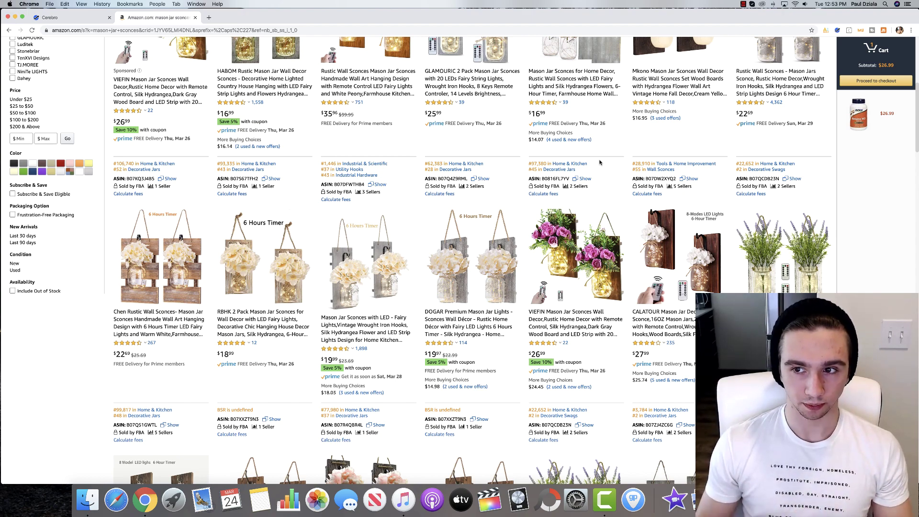
scroll(600, 162, "up", 5)
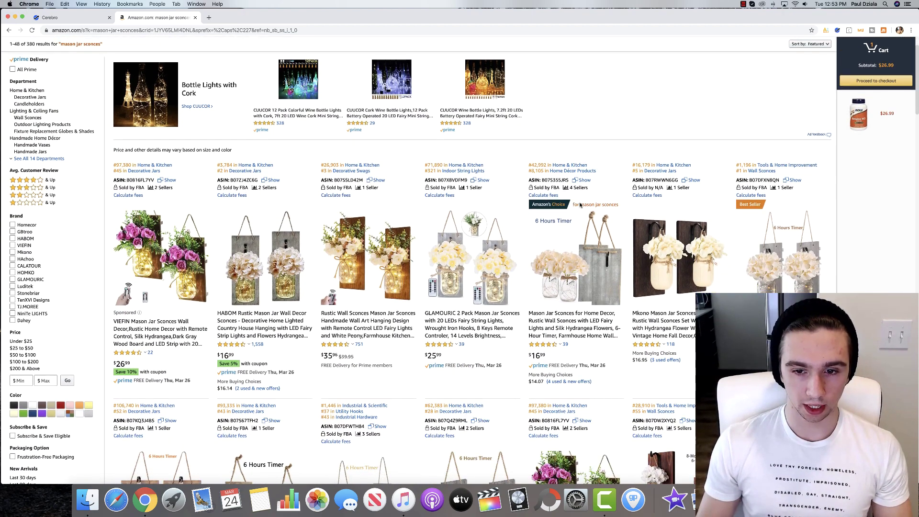
left_click(836, 30)
left_click(758, 71)
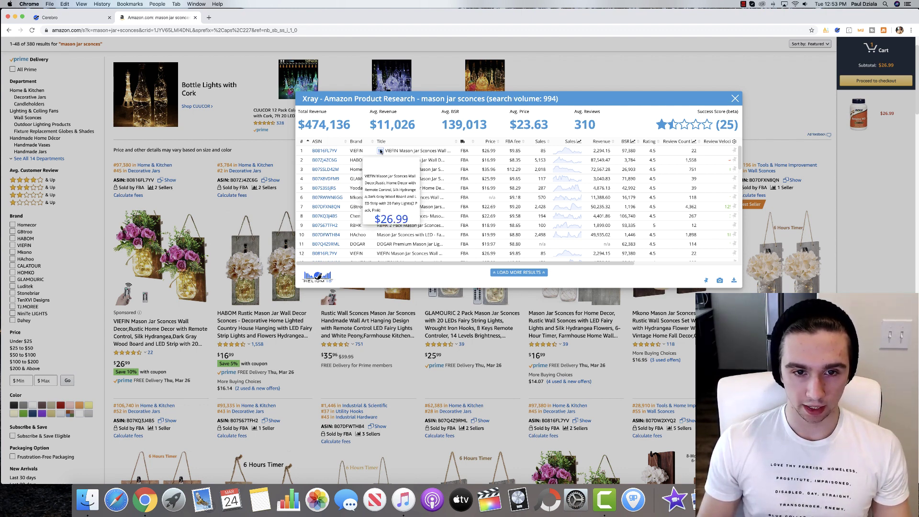
left_click_drag(594, 151, 607, 151)
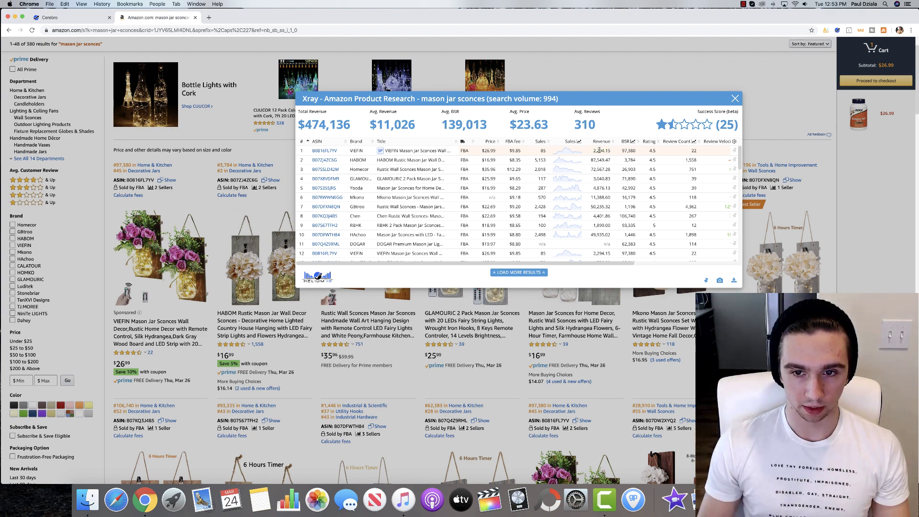
scroll(598, 151, "up", 5)
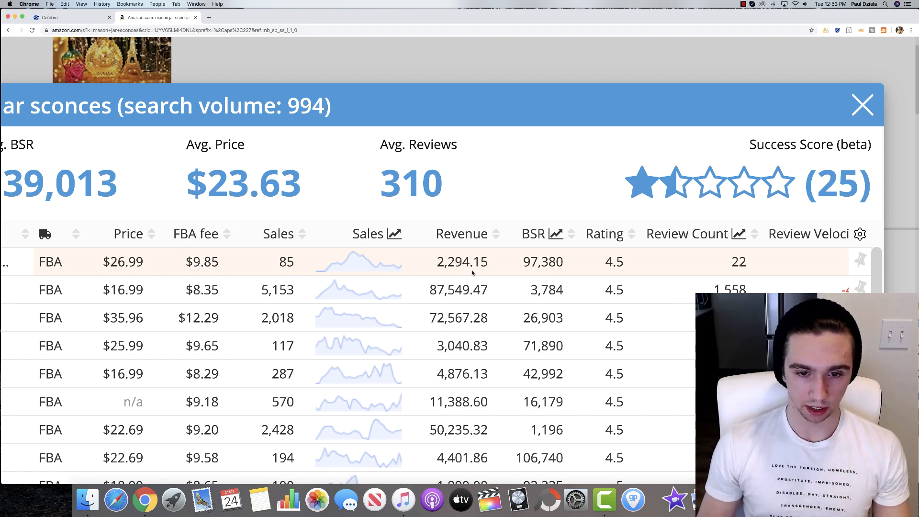
scroll(458, 263, "down", 3)
scroll(472, 271, "down", 3)
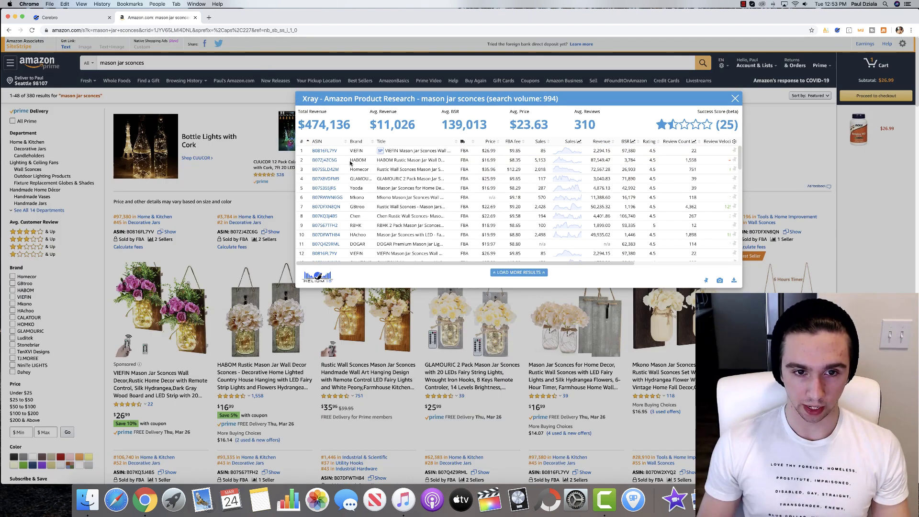
- Copy ASIN B07ZJ4ZC6G of the HABOM sconces from Xray and add it to the Cerebro product ASINs
right_click(320, 161)
key("super+c")
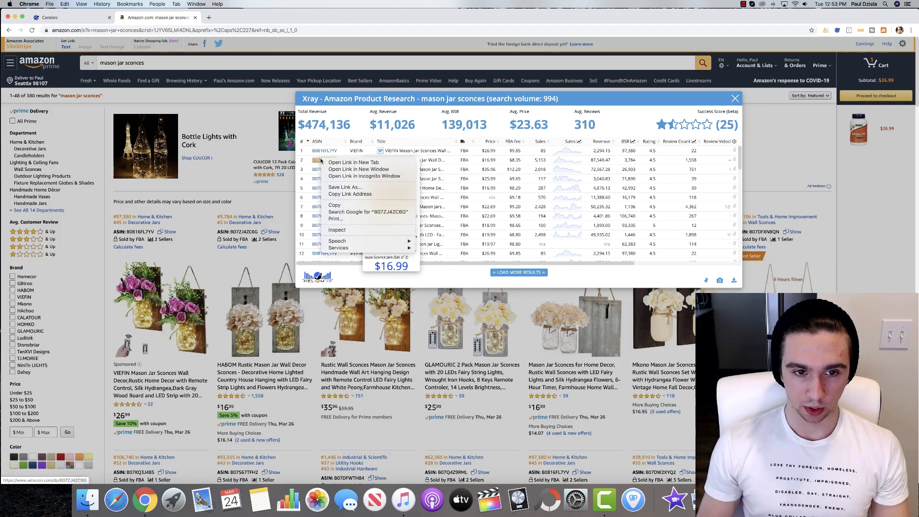
left_click(349, 206)
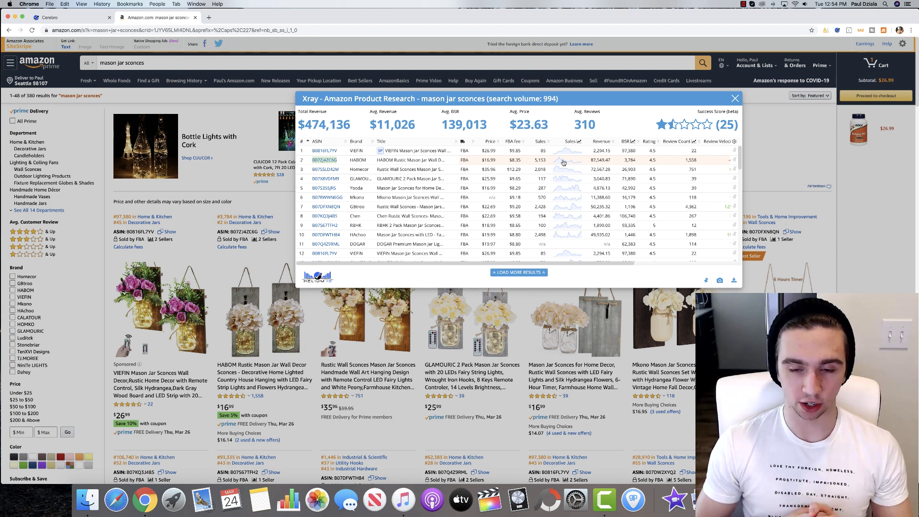
left_click(72, 18)
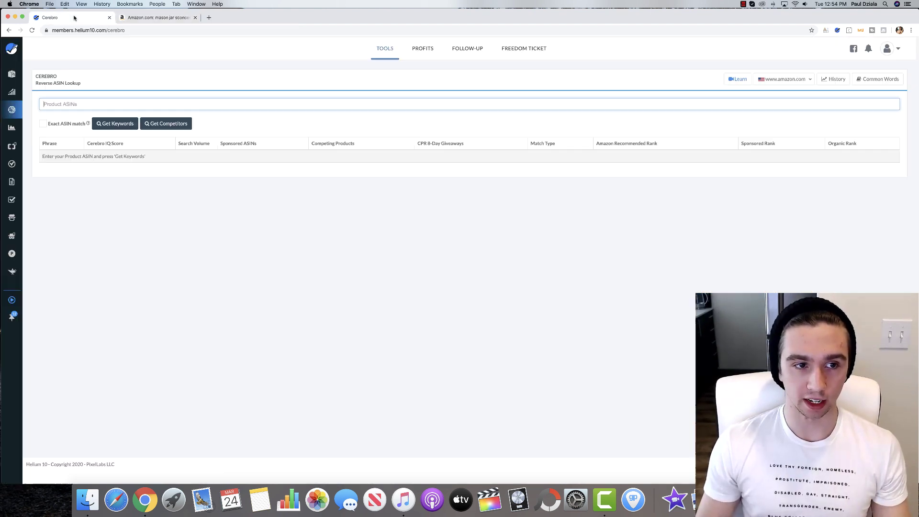
key("super+v")
left_click(93, 113)
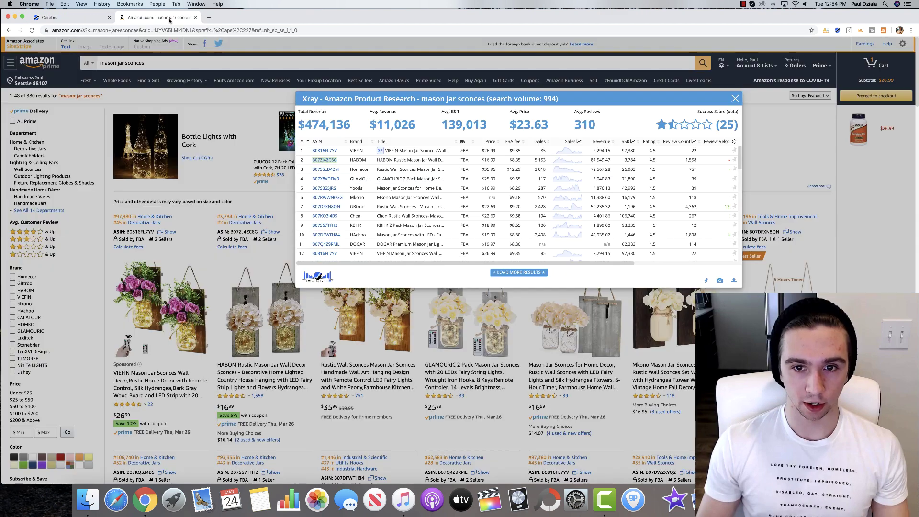
- Return to the Xray results on Amazon and sort the products by sales, highest first
left_click(154, 18)
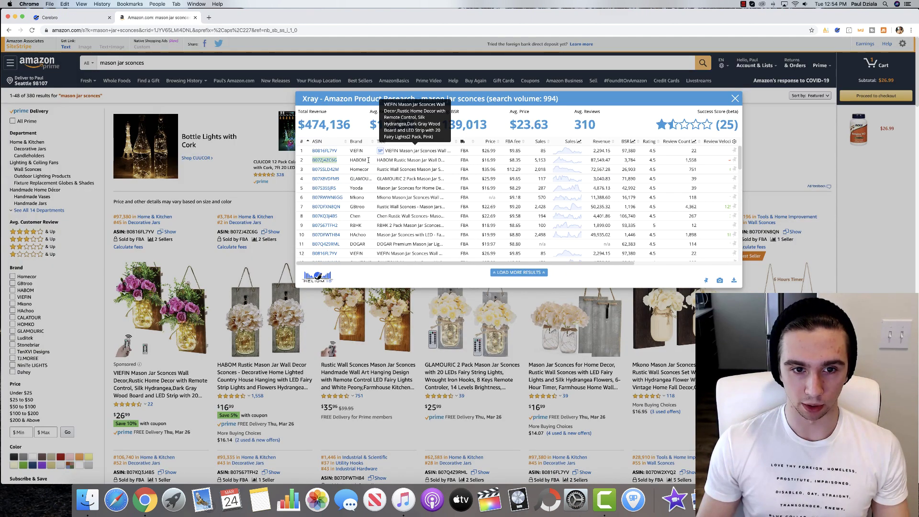
mouse_move(334, 173)
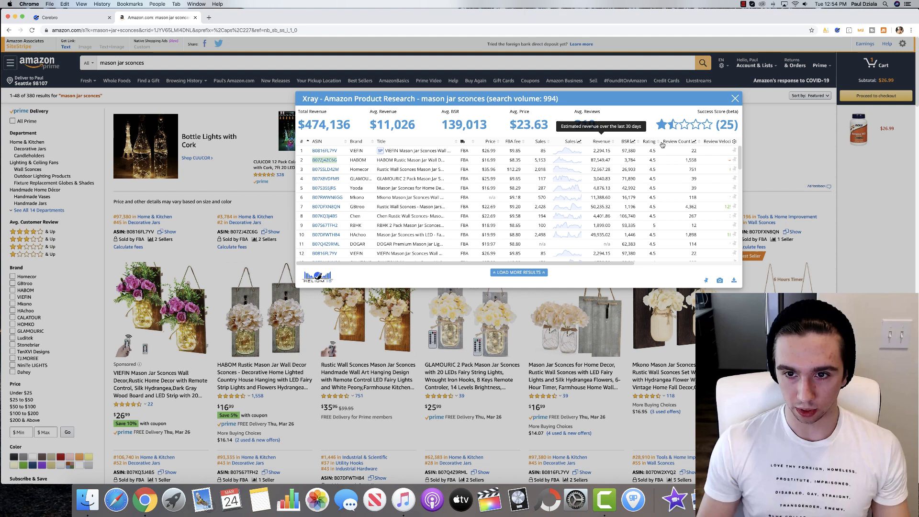
left_click(540, 141)
- Copy the HOMKO product's ASIN B07CWMN9KP from Xray and add it to the Cerebro product ASINs
mouse_move(323, 152)
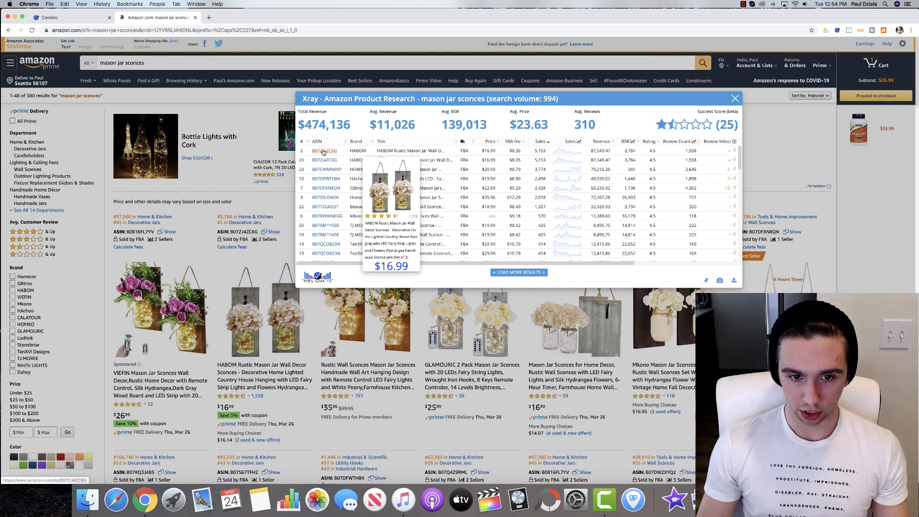
right_click(321, 168)
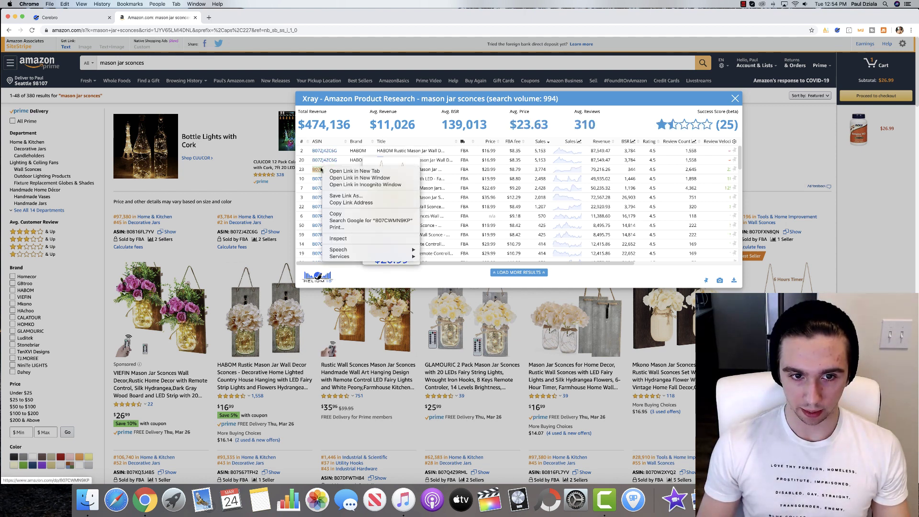
left_click(338, 214)
key("super+1")
left_click(138, 103)
key("super+v")
key("Return")
- Copy the HAchoo product's ASIN B07DFWTH84 from Xray and add it to the Cerebro product ASINs
key("super+2")
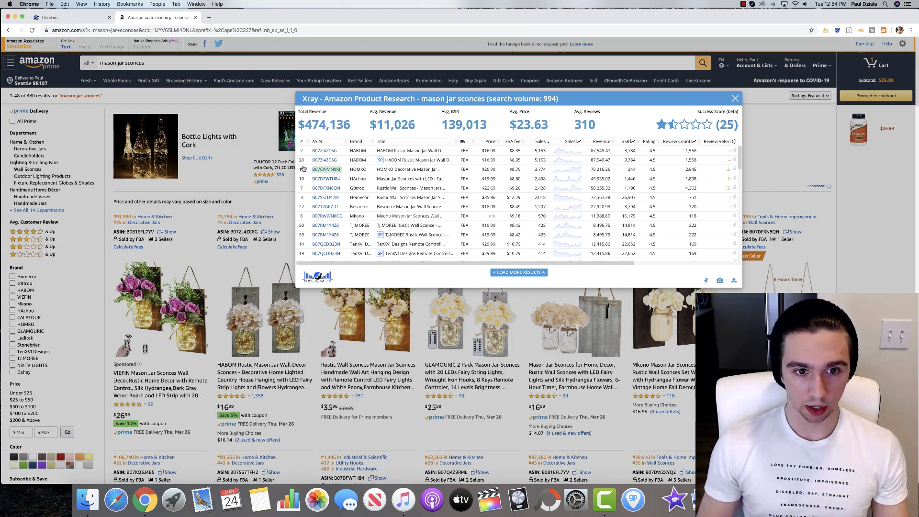
right_click(332, 179)
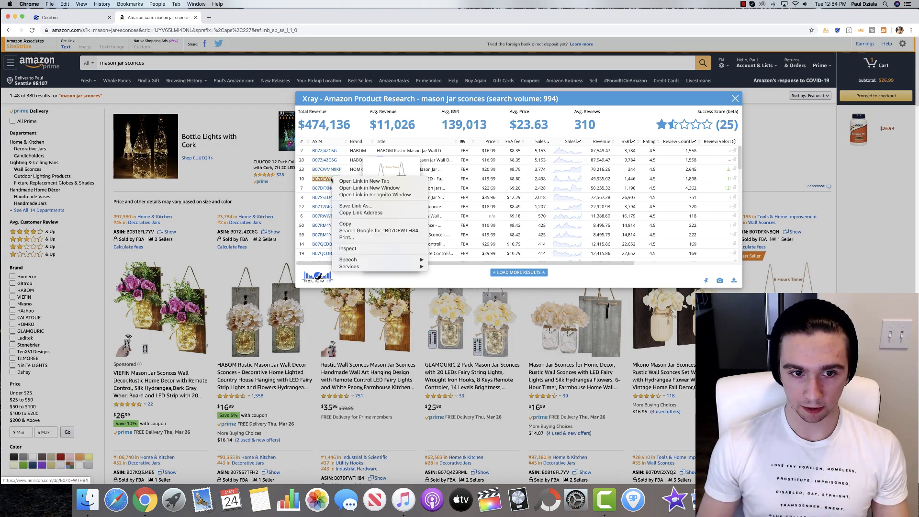
left_click(344, 224)
key("super+1")
left_click(135, 106)
key("super+v")
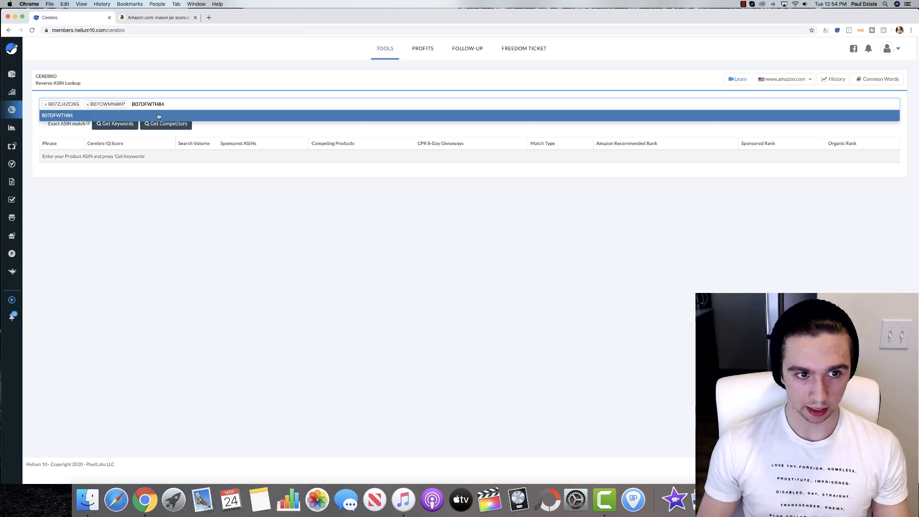
key("Return")
- Copy the GBtroo product's ASIN B07DFXN8QN from Xray and add it to the Cerebro product ASINs
key("super+2")
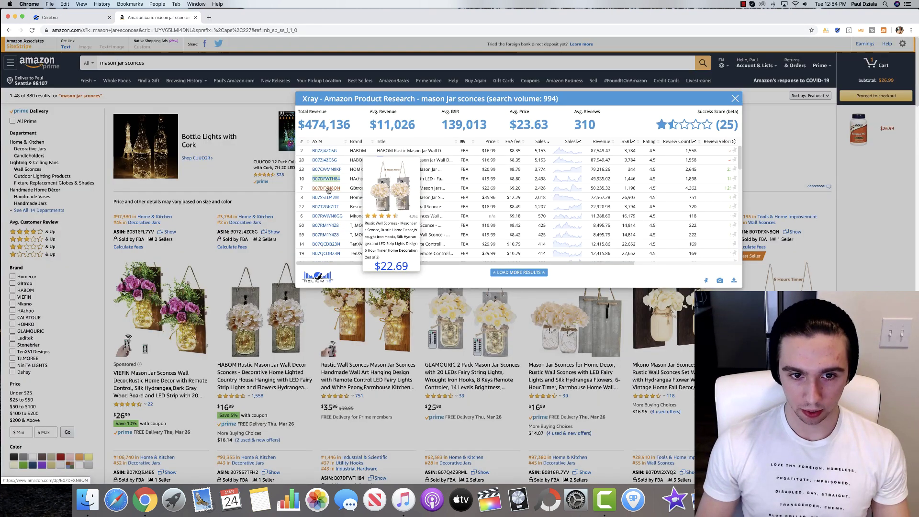
right_click(328, 191)
left_click(345, 234)
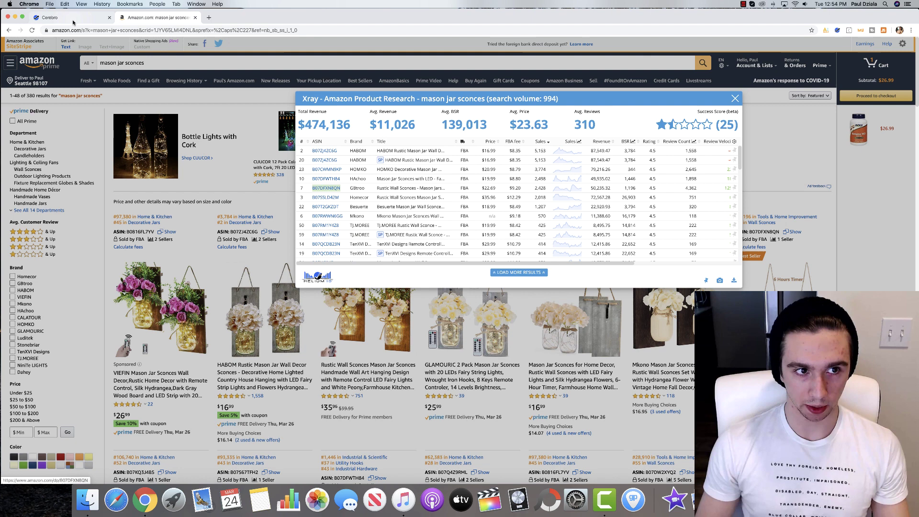
key("super+1")
key("super+v")
left_click(206, 117)
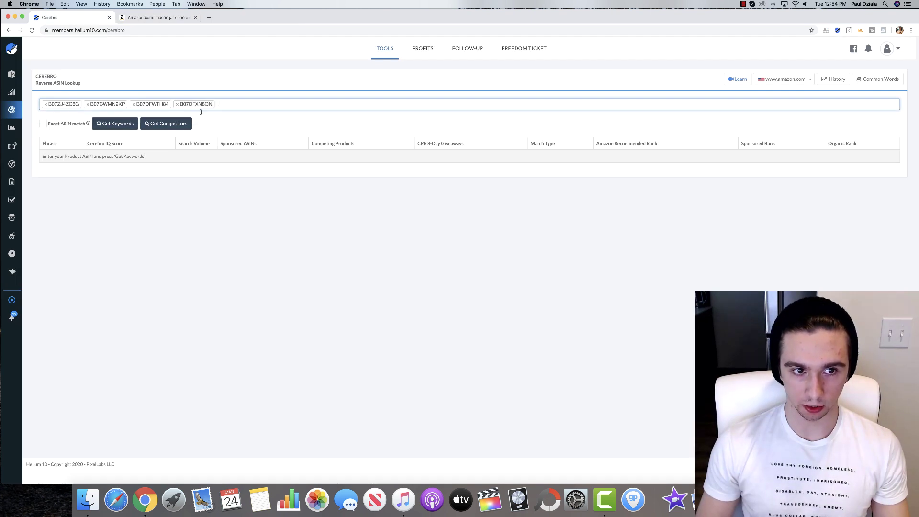
- Copy the Homecor product's ASIN B07SSLD42M from Xray and add it to the Cerebro product ASINs
left_click(157, 17)
mouse_move(330, 197)
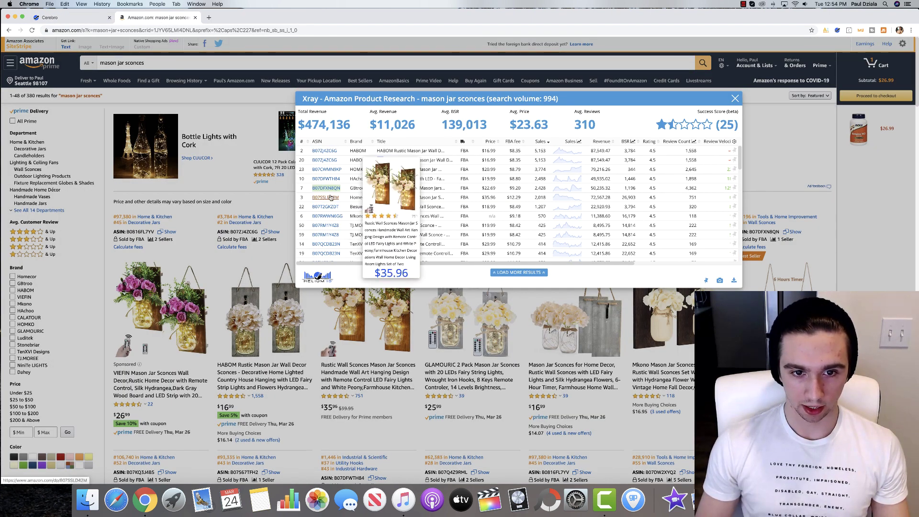
right_click(334, 198)
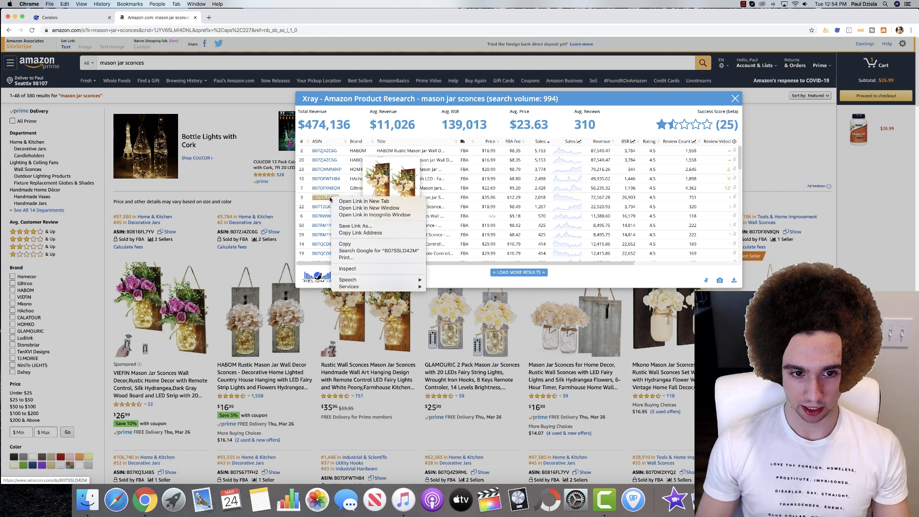
left_click(355, 244)
left_click(72, 17)
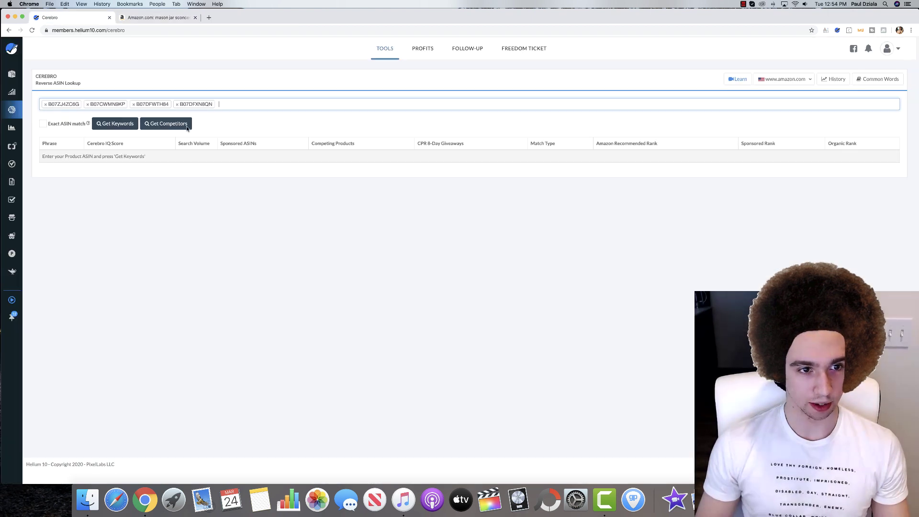
key("super+v")
left_click(231, 115)
- Copy the Besuerte product's ASIN B07T2GKZDT from Xray and add it to the Cerebro product ASINs
left_click(157, 18)
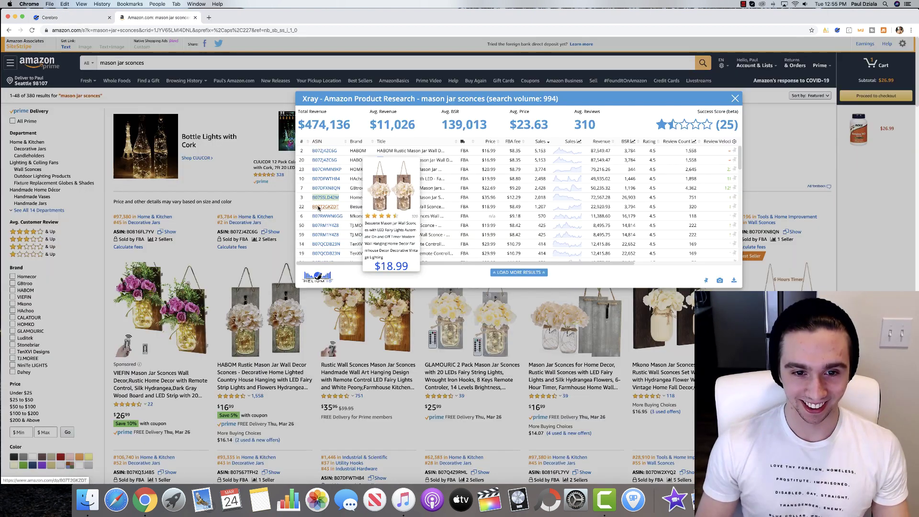
right_click(319, 207)
left_click(355, 253)
left_click(72, 17)
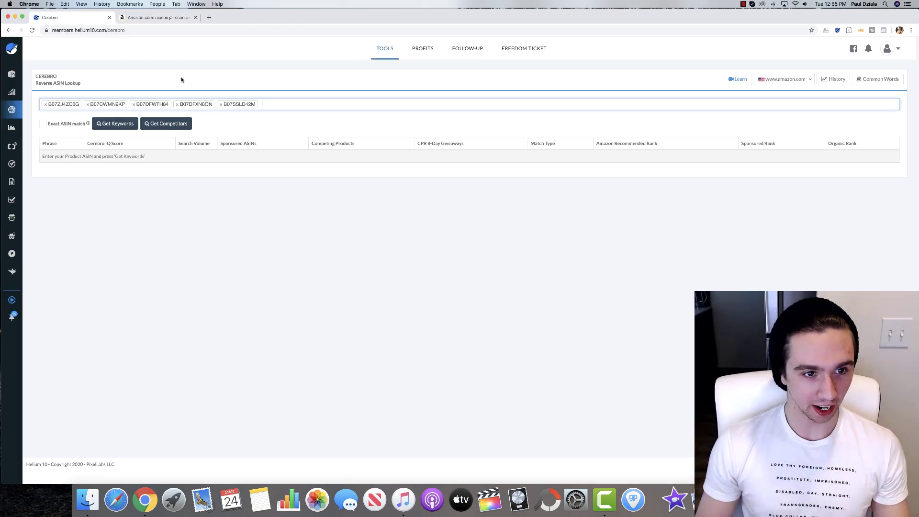
key("super+v")
left_click(270, 114)
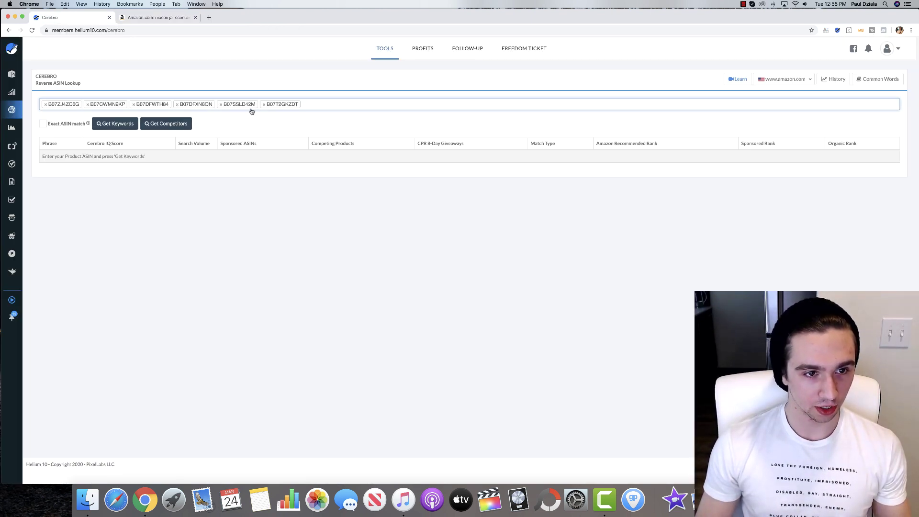
- Get the keywords for the six entered ASINs and set the minimum search volume filter to 1000
left_click(117, 125)
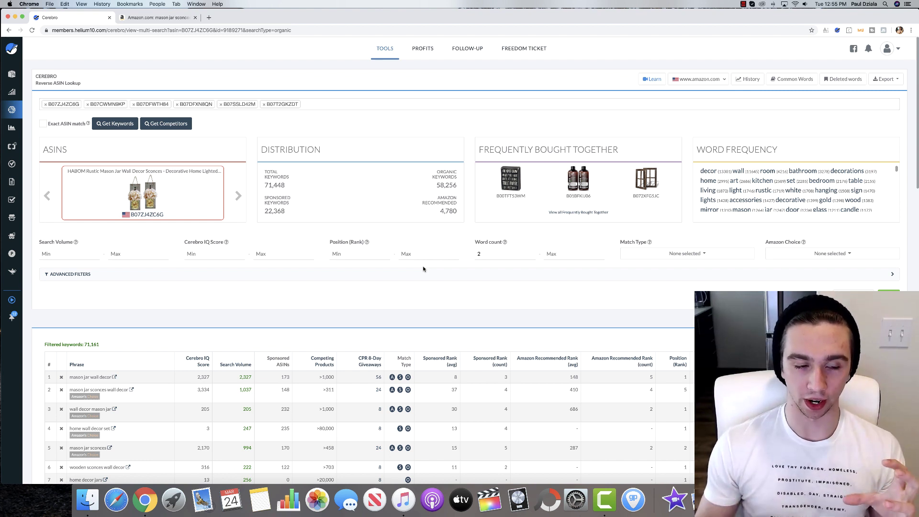
left_click(42, 251)
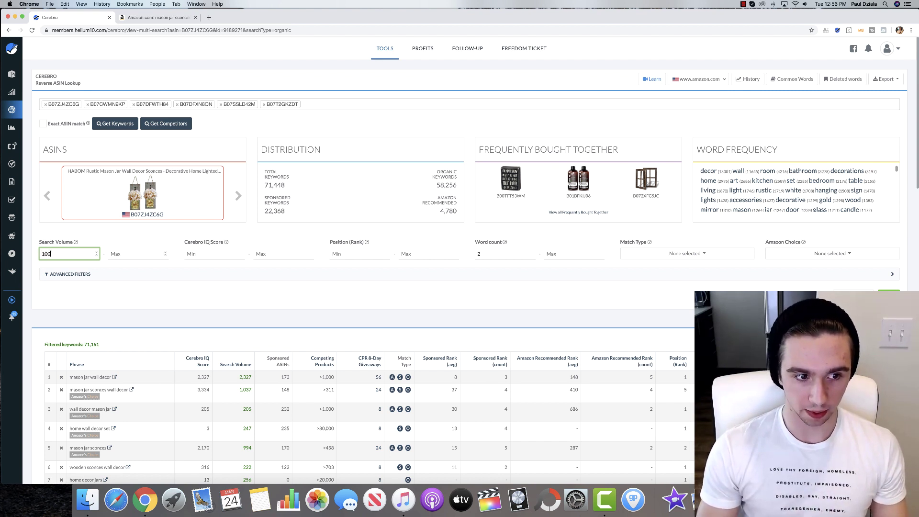
left_click(120, 303)
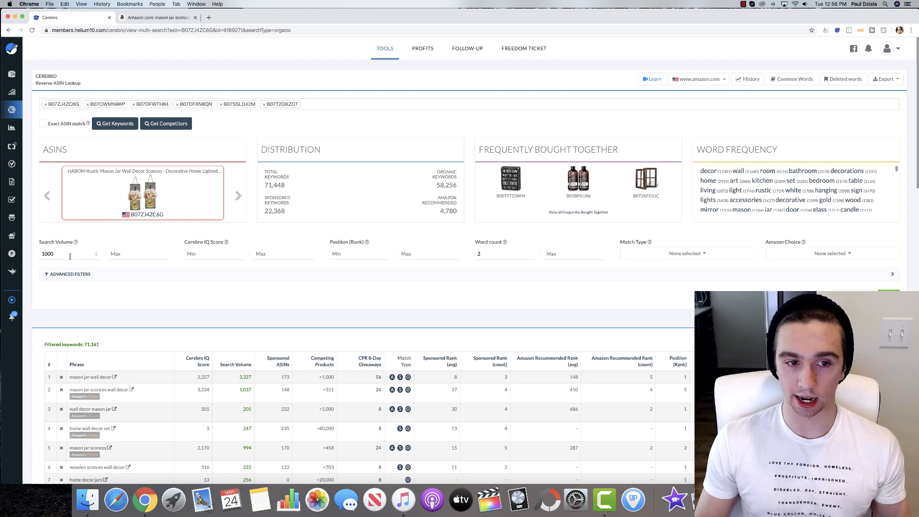
- Set the Position (Rank) filter to a range of 1 to 50
left_click(344, 253)
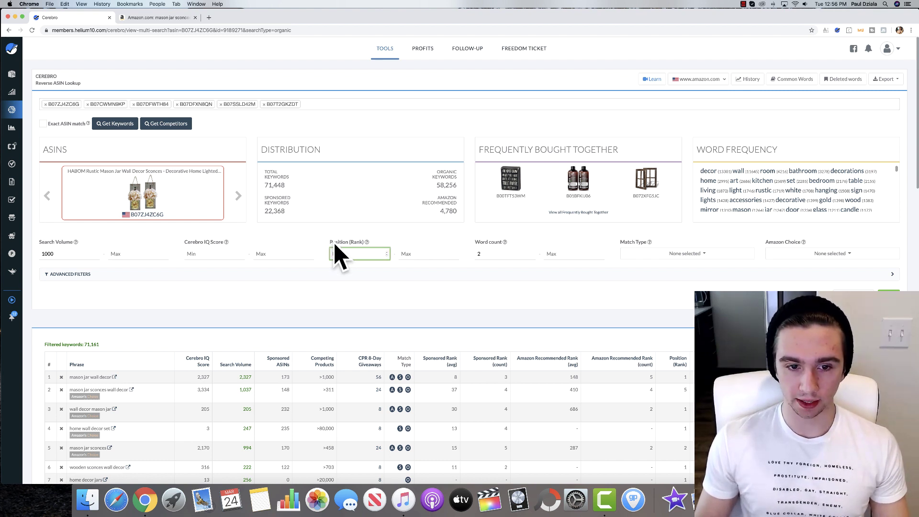
type("1")
left_click(430, 255)
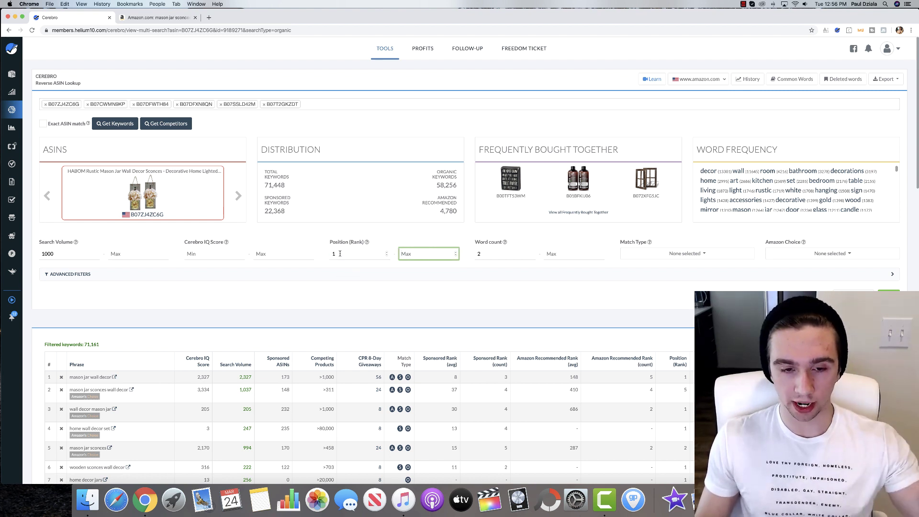
type("5")
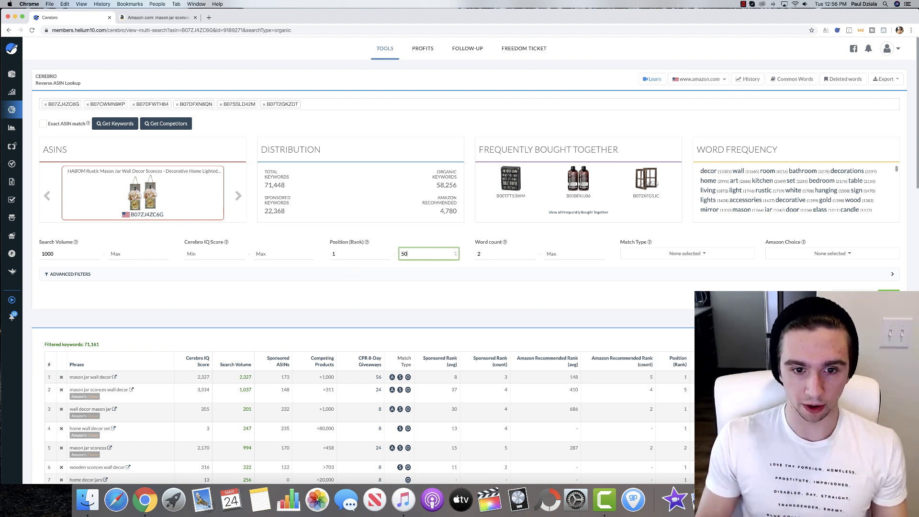
type("0")
left_click(417, 276)
left_click(418, 274)
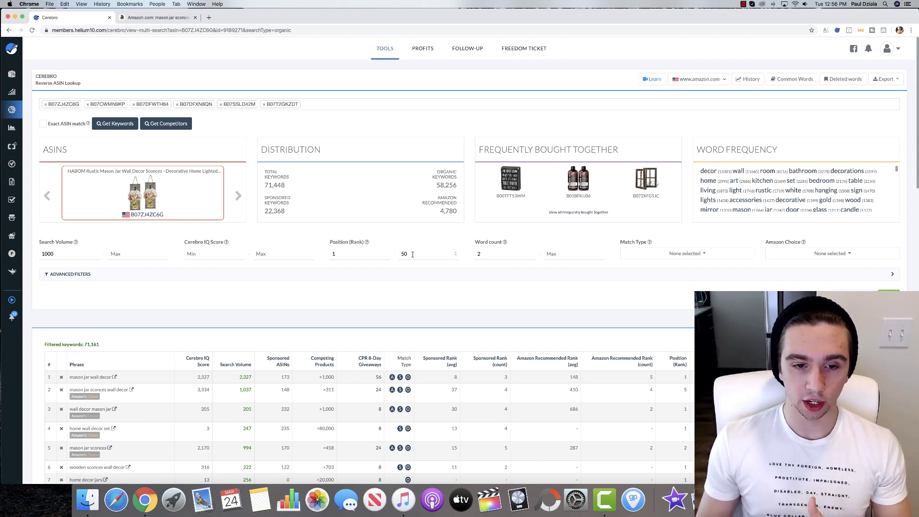
left_click(415, 254)
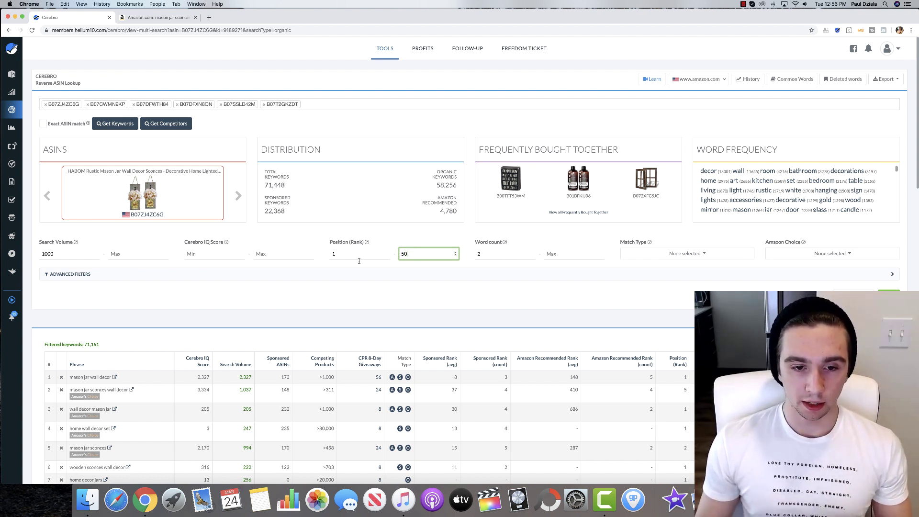
left_click(394, 243)
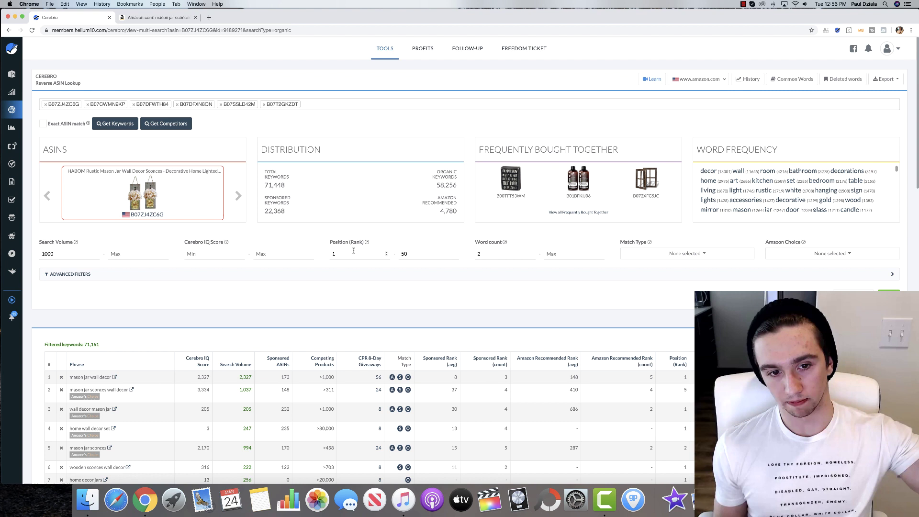
- Set the maximum word count to 7 and apply the filters to the keyword results
left_click(694, 254)
left_click(696, 255)
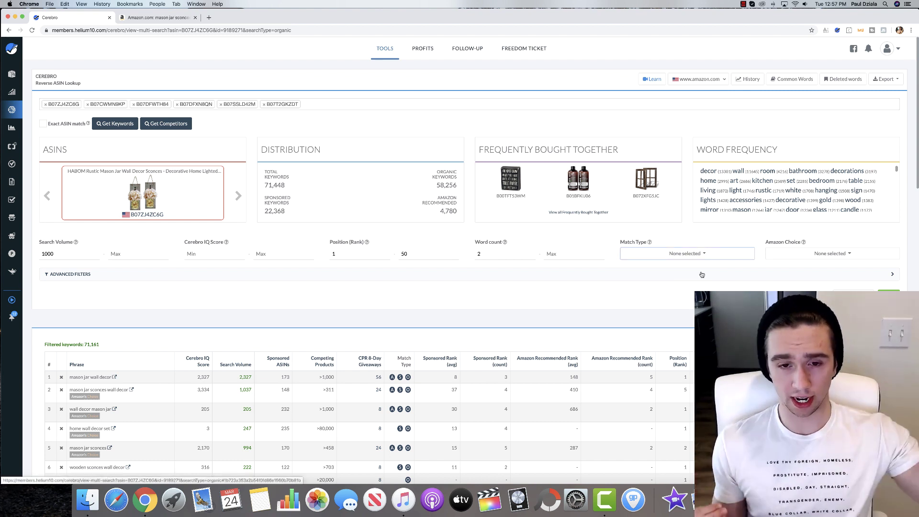
left_click(582, 249)
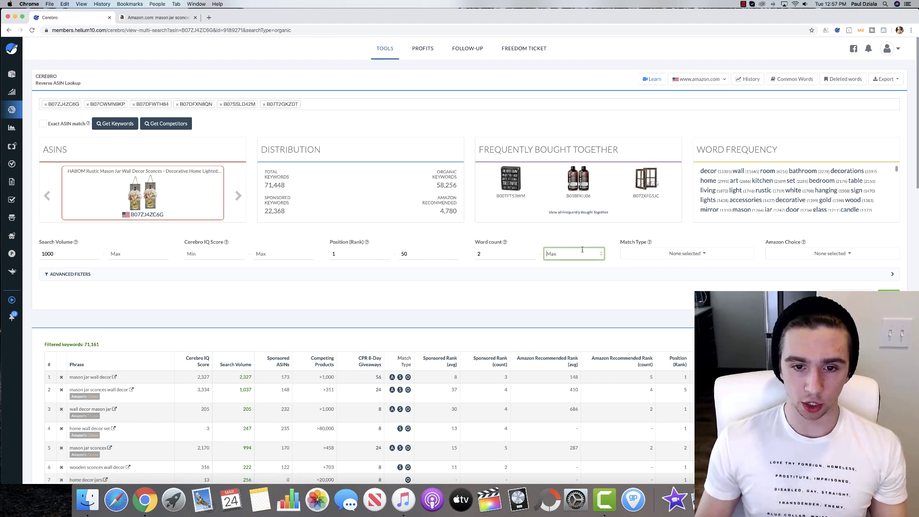
type("7")
left_click(578, 242)
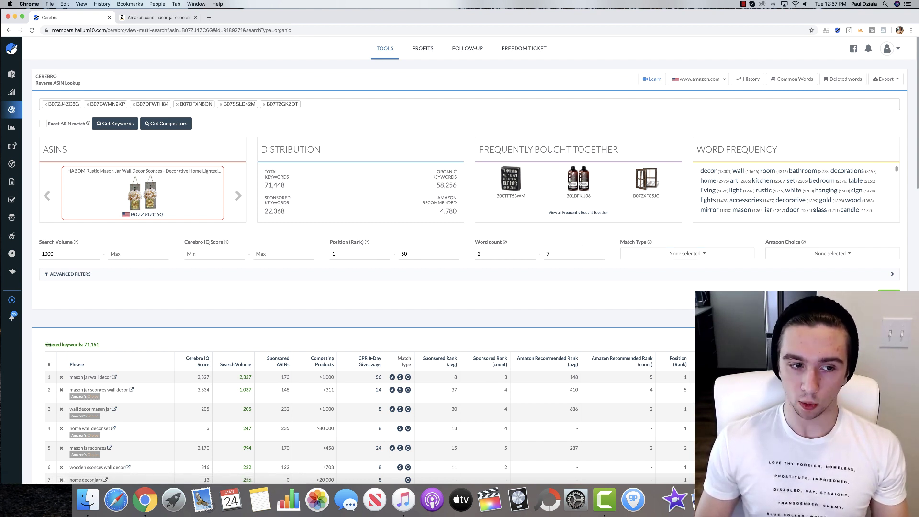
left_click(888, 295)
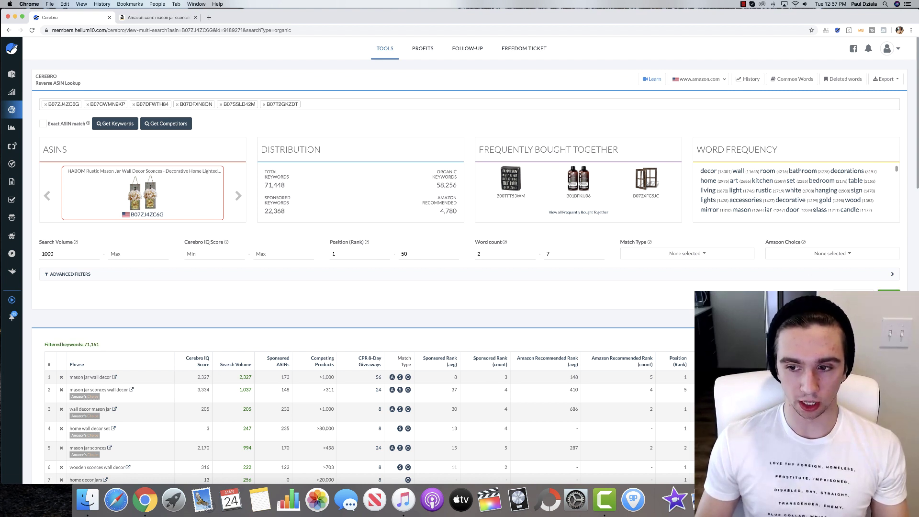
left_click_drag(84, 342, 113, 345)
left_click(114, 343)
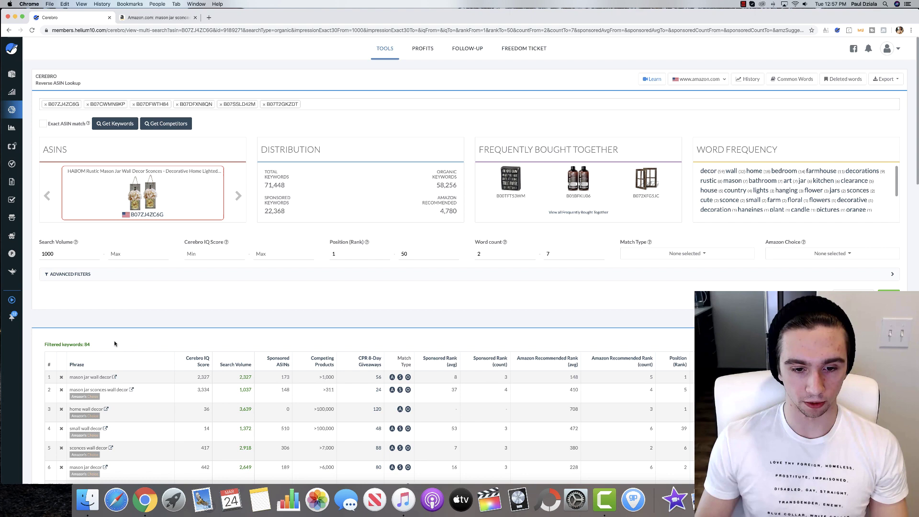
- Expand the advanced filters for the keyword results and turn on exact ASIN match
scroll(115, 343, "down", 3)
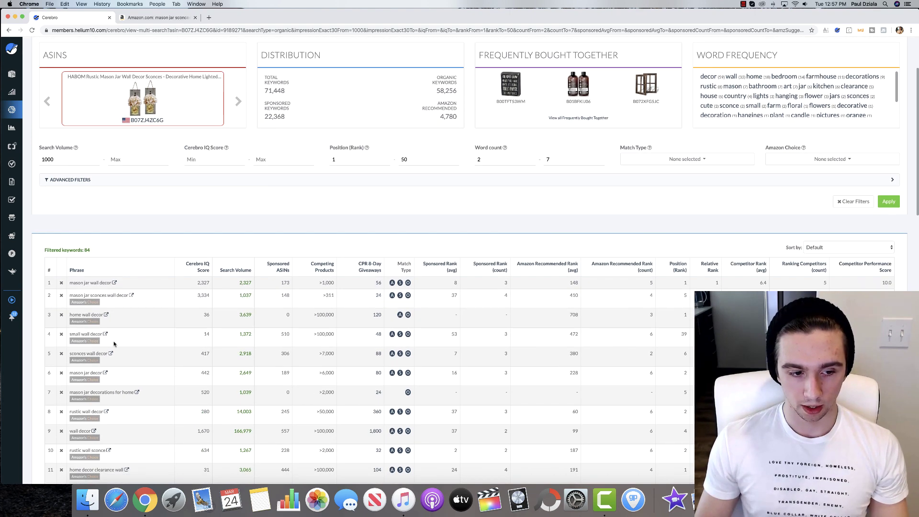
scroll(113, 340, "up", 3)
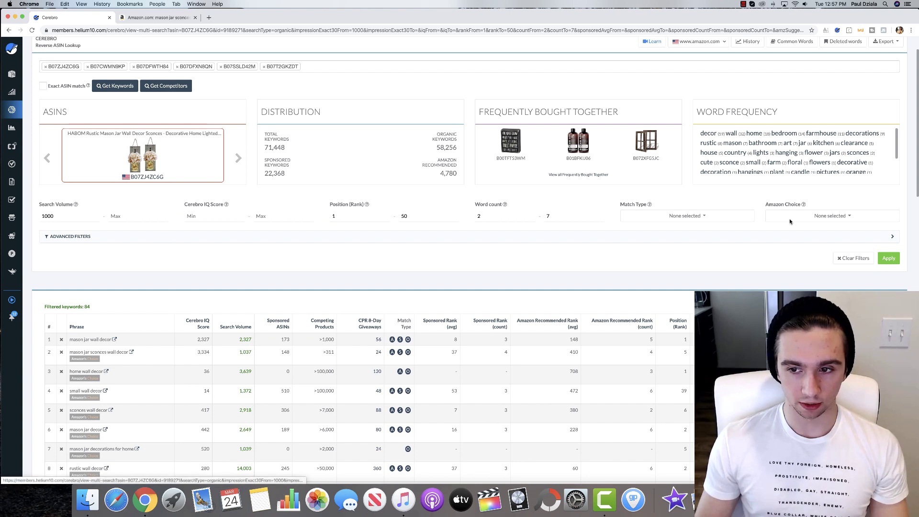
left_click(857, 235)
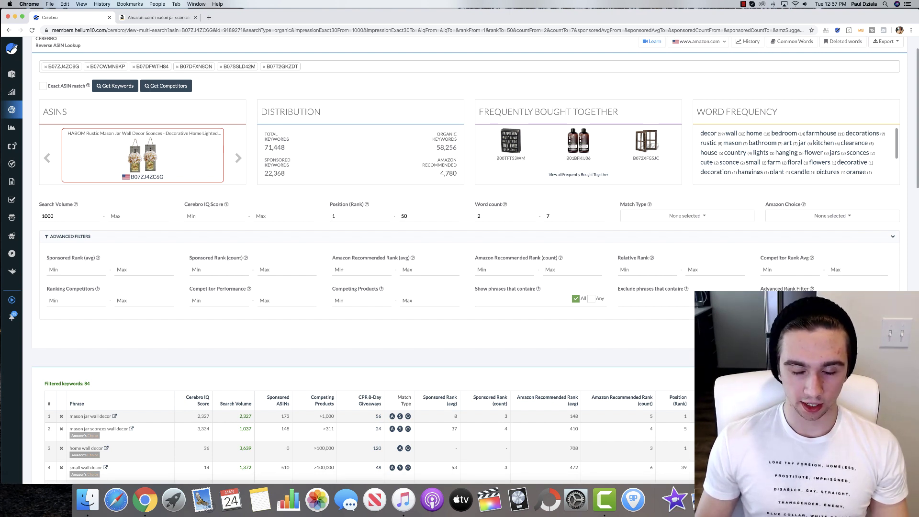
scroll(363, 259, "up", 1)
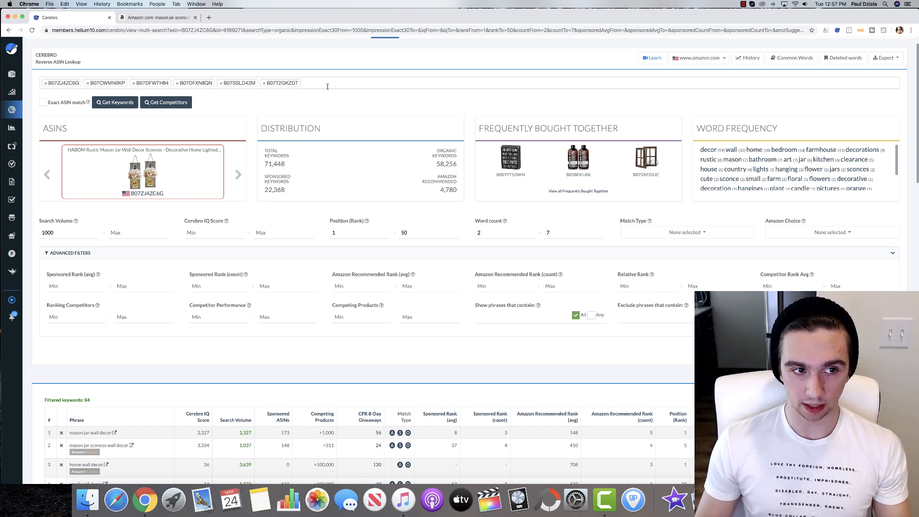
left_click(48, 104)
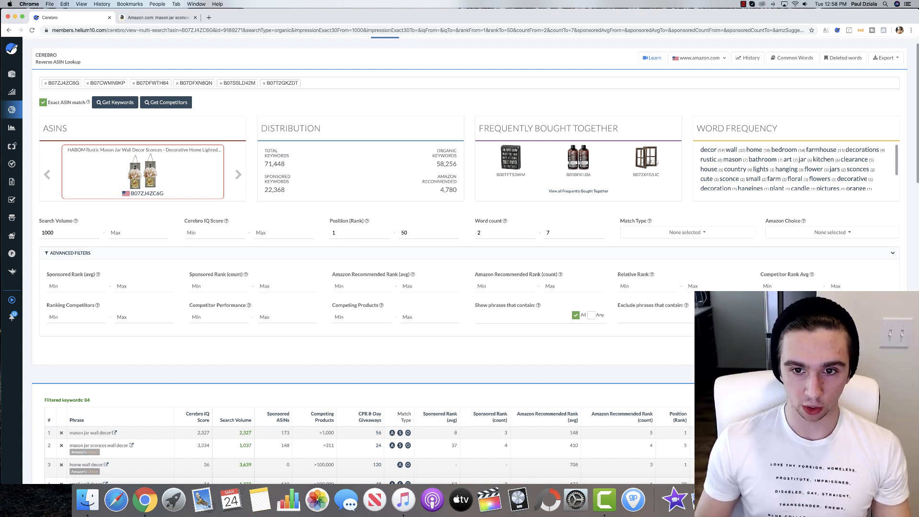
- Review the filtered keyword phrases with their Cerebro IQ scores and search volumes through the end of the list
scroll(402, 352, "down", 3)
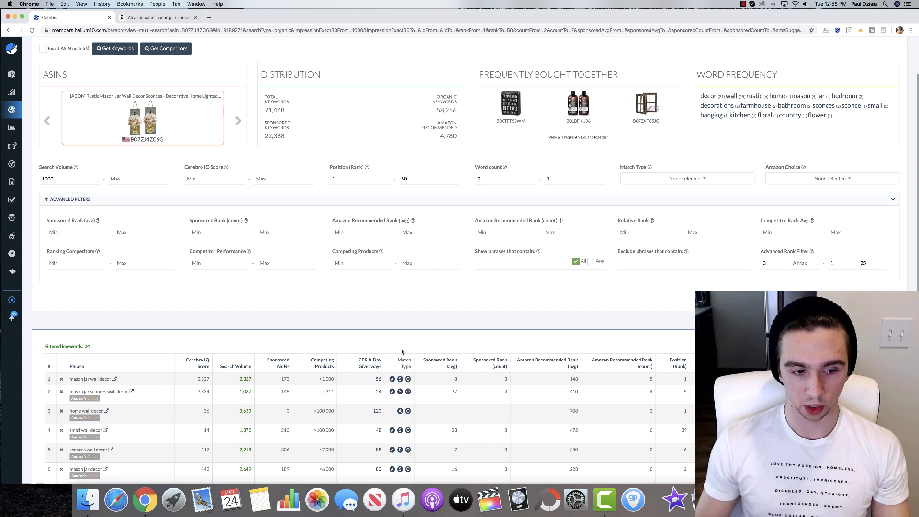
scroll(405, 353, "down", 1)
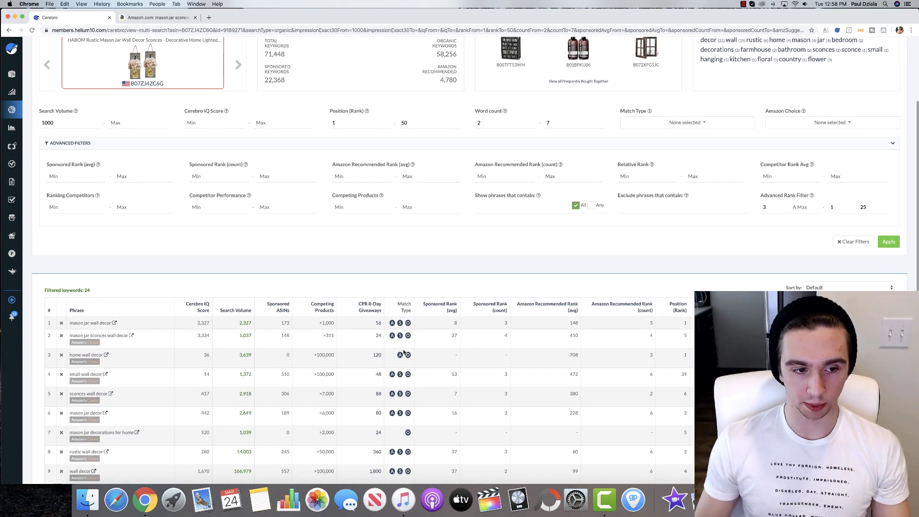
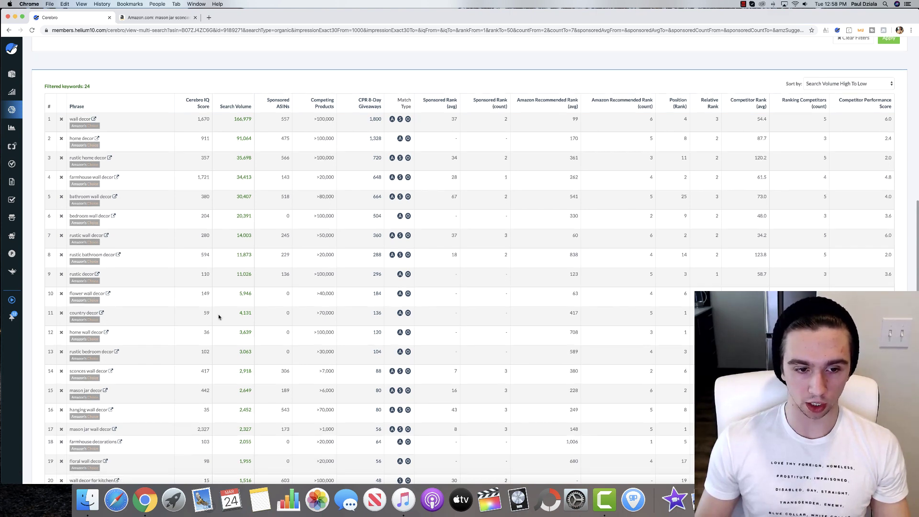
scroll(217, 315, "down", 3)
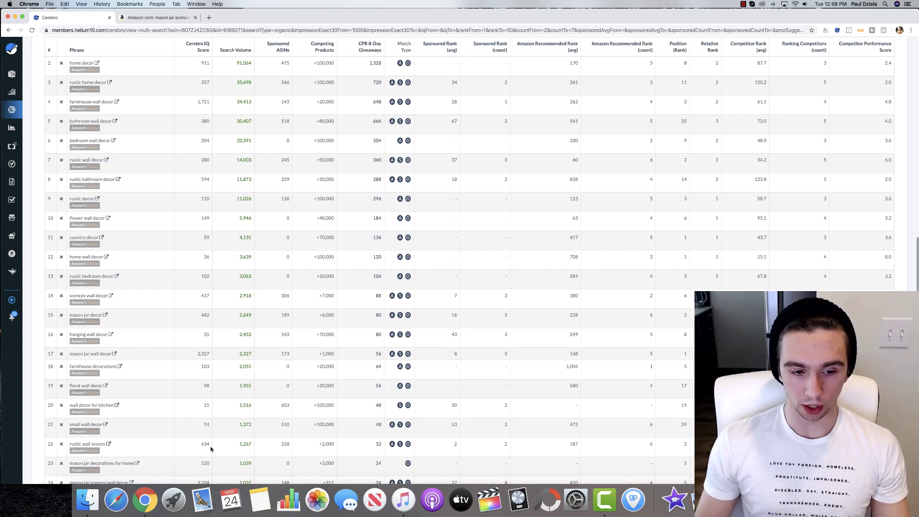
scroll(94, 428, "down", 2)
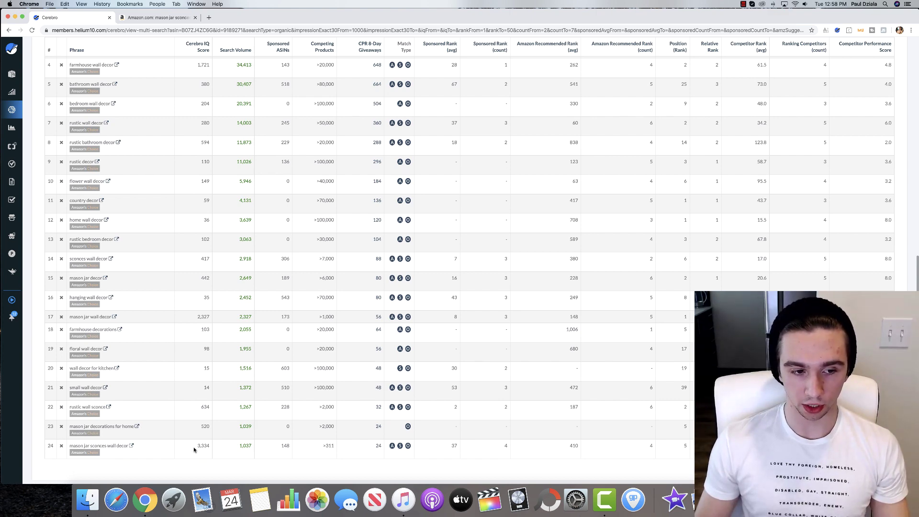
scroll(147, 344, "up", 3)
scroll(148, 344, "up", 10)
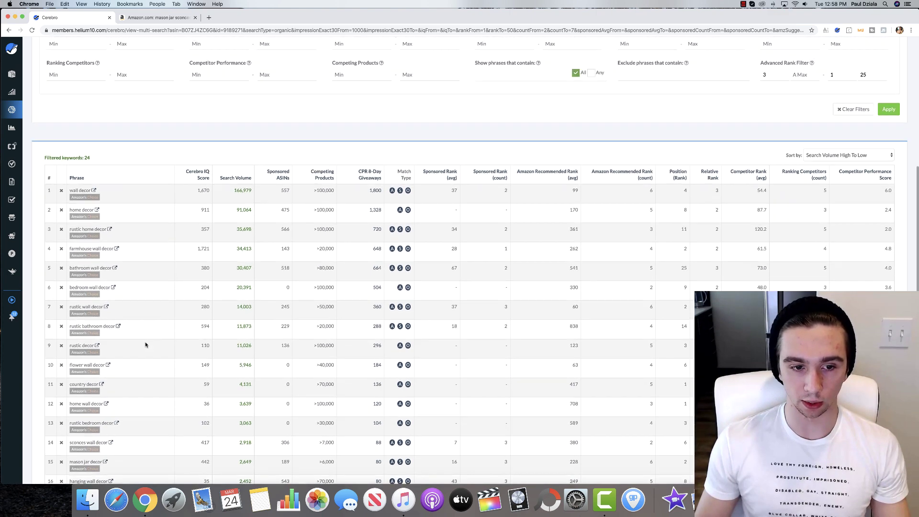
- Set the Advanced Rank Filter to a minimum of 3 ASINs ranking from 1 to 15 and apply it
scroll(145, 344, "up", 2)
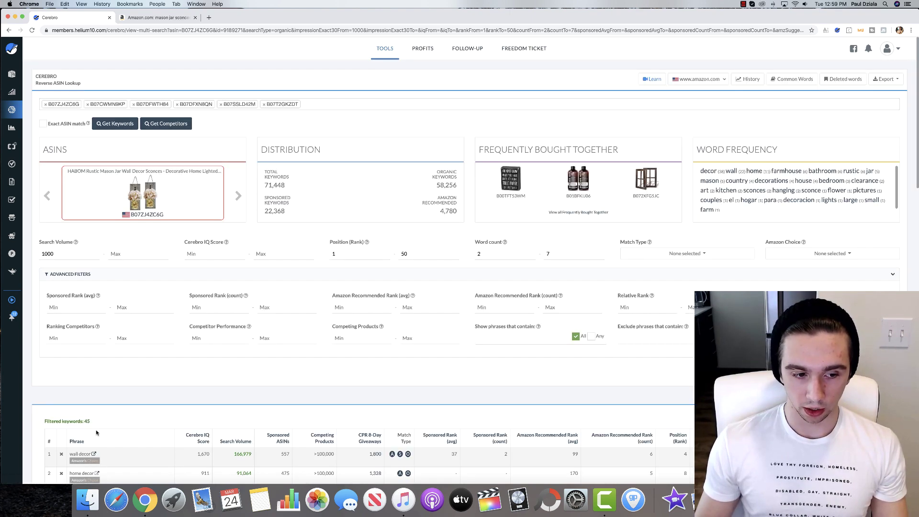
scroll(84, 423, "down", 3)
double_click(764, 256)
type("3")
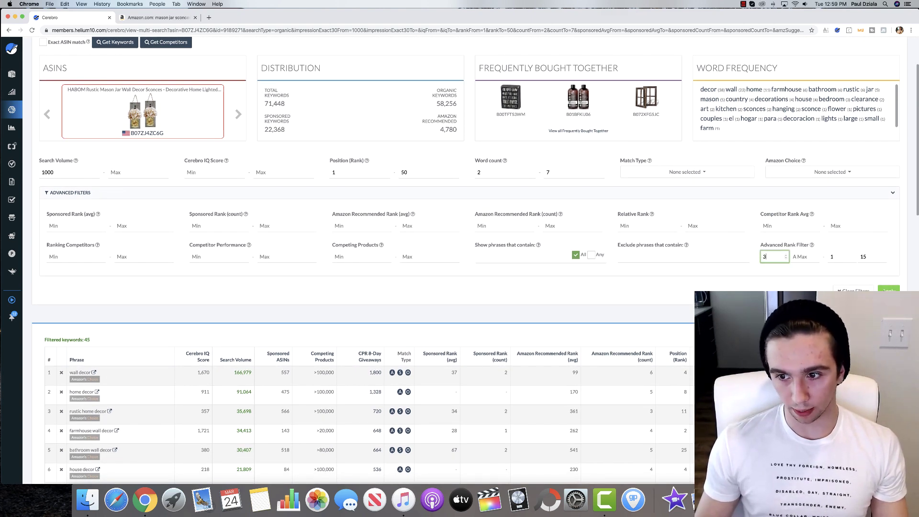
key("Return")
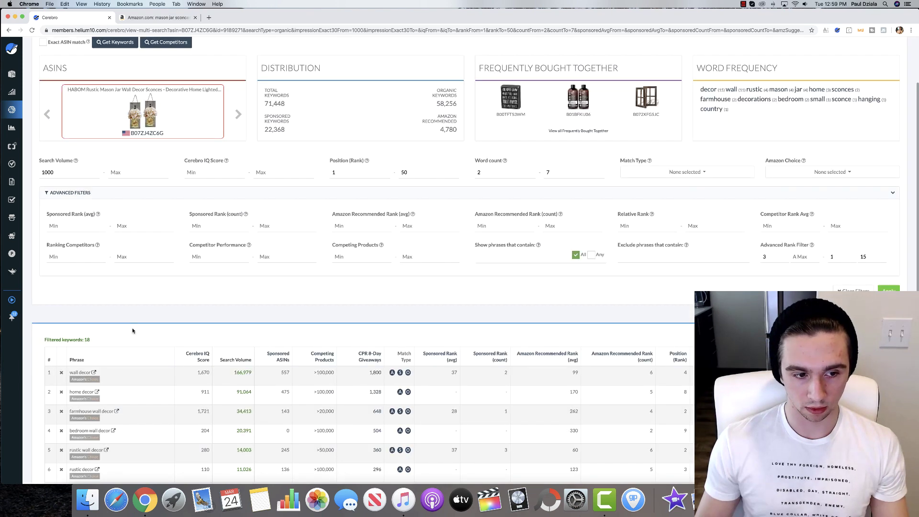
- Examine the keywords left by the stricter rank filter, comparing phrase relevance, search volume and competing products
scroll(98, 352, "down", 5)
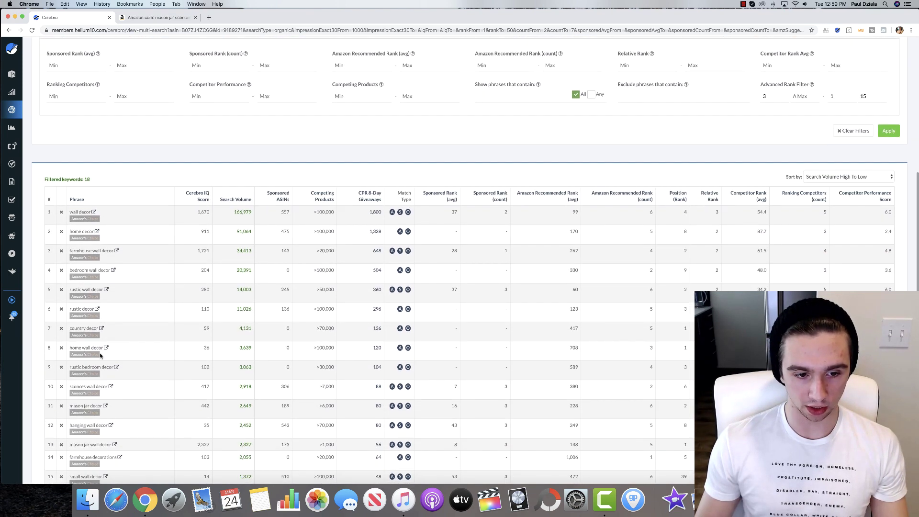
scroll(100, 354, "down", 2)
scroll(100, 355, "up", 3)
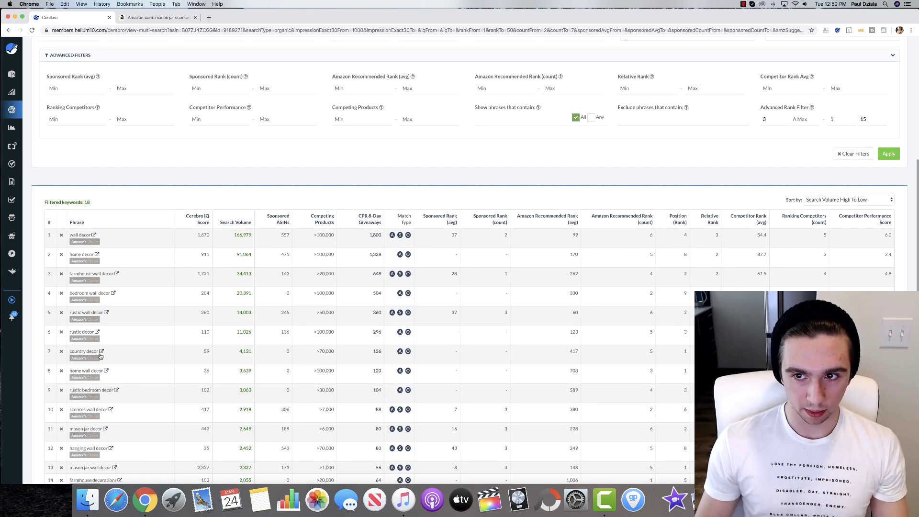
scroll(100, 356, "down", 1)
scroll(100, 354, "down", 4)
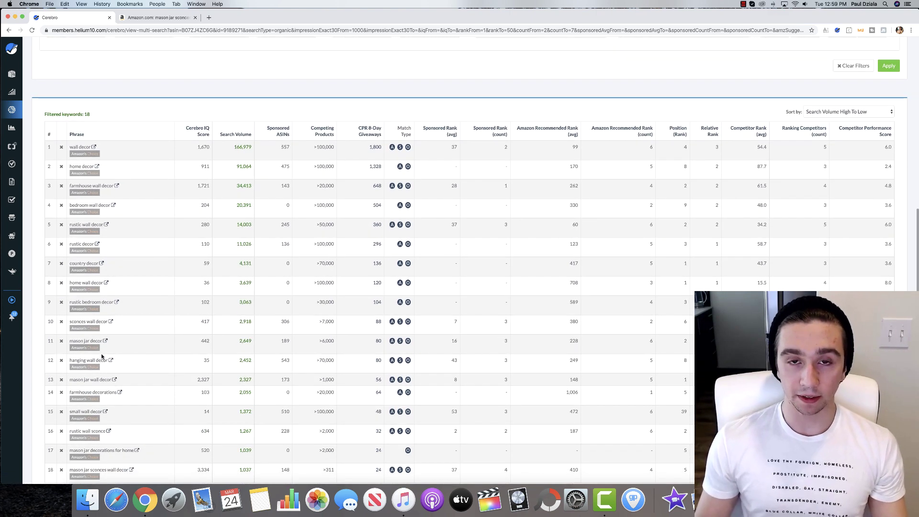
scroll(103, 358, "down", 3)
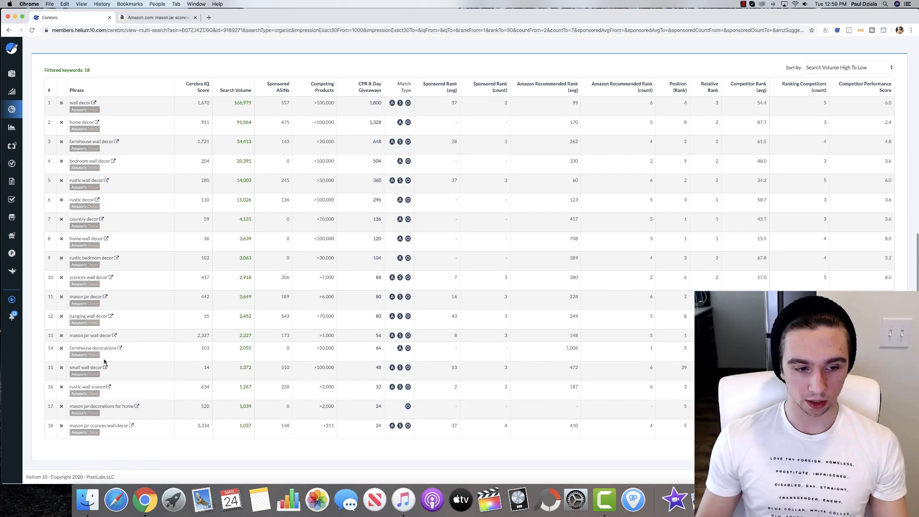
scroll(105, 361, "up", 1)
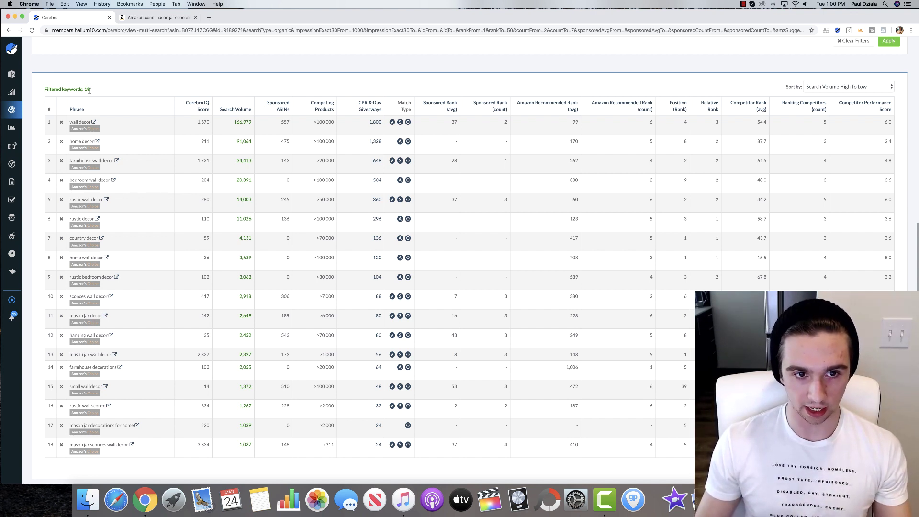
scroll(150, 149, "up", 3)
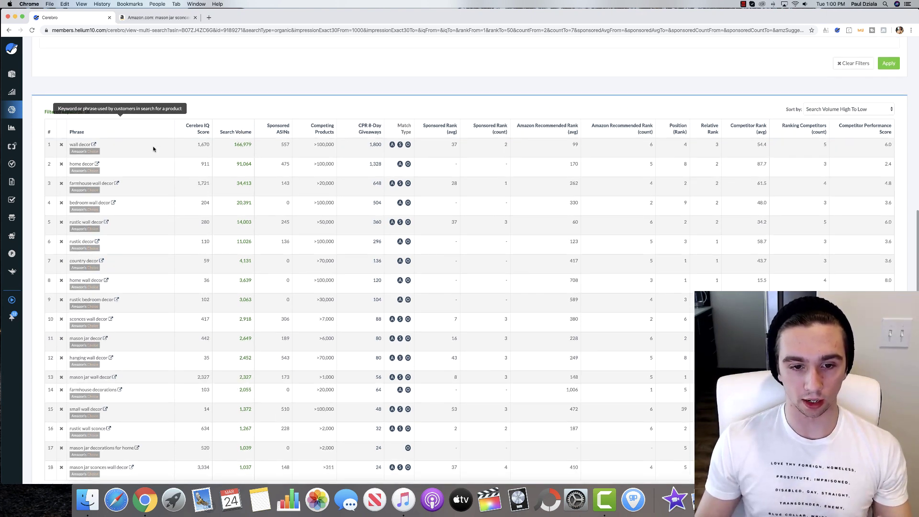
scroll(151, 150, "up", 2)
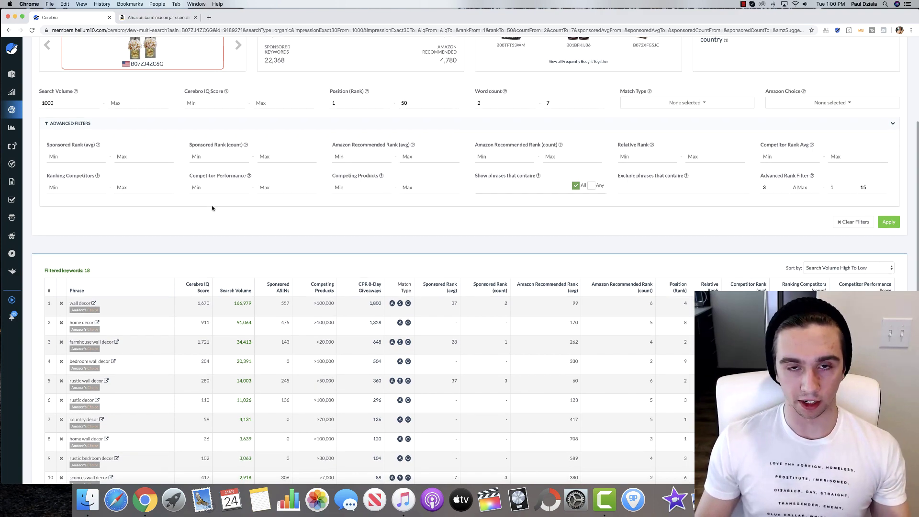
- Check the looked-up ASINs and applied filter values, and read through the whole filtered keyword list for relevant decor phrases
scroll(211, 210, "up", 2)
scroll(213, 225, "down", 2)
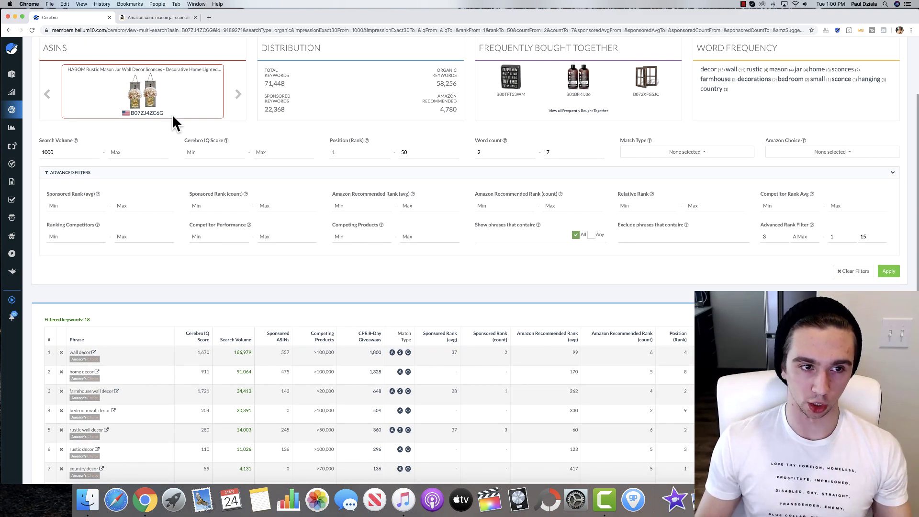
scroll(236, 243, "down", 1)
scroll(236, 244, "down", 3)
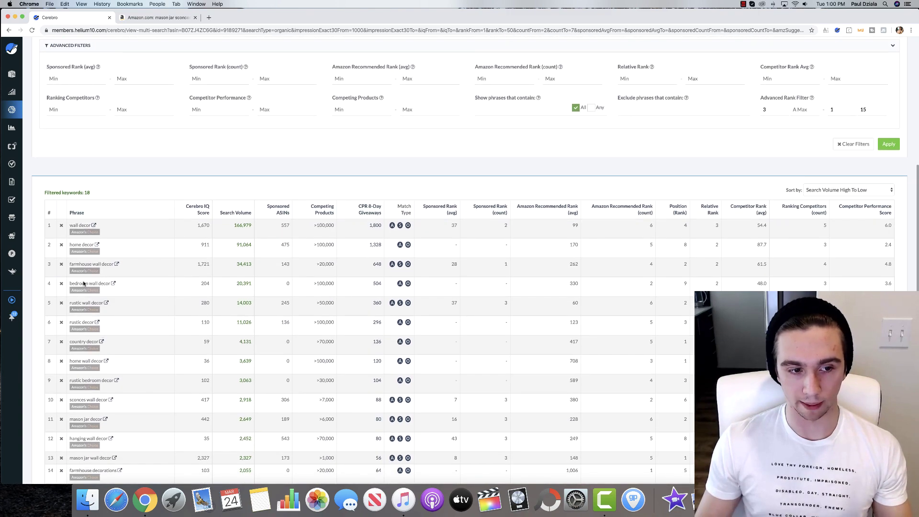
scroll(127, 346, "down", 2)
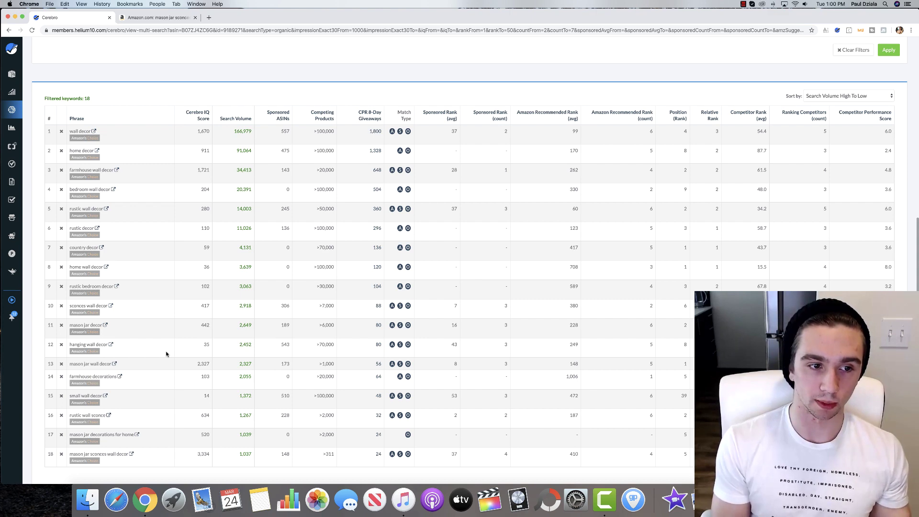
- Consult the Xray results for mason jar sconces on Amazon, and return to the keyword filters in Cerebro
scroll(158, 287, "up", 10)
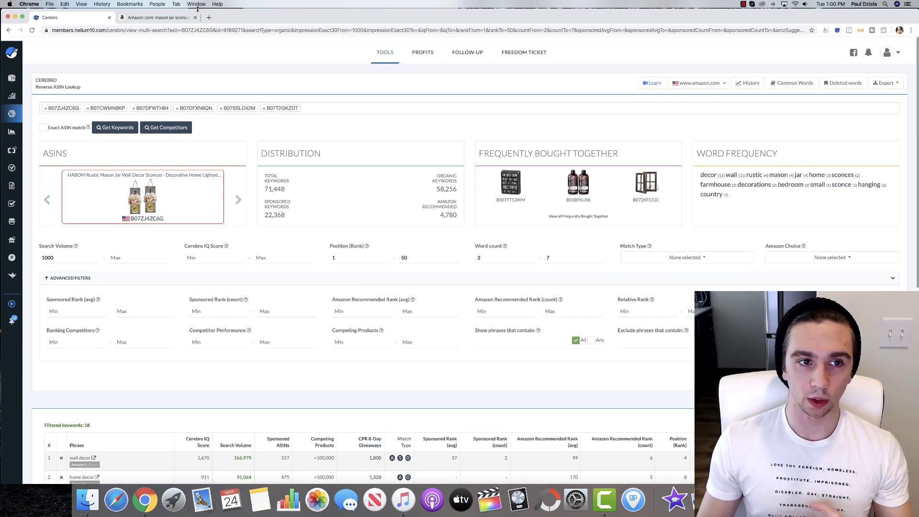
left_click(160, 18)
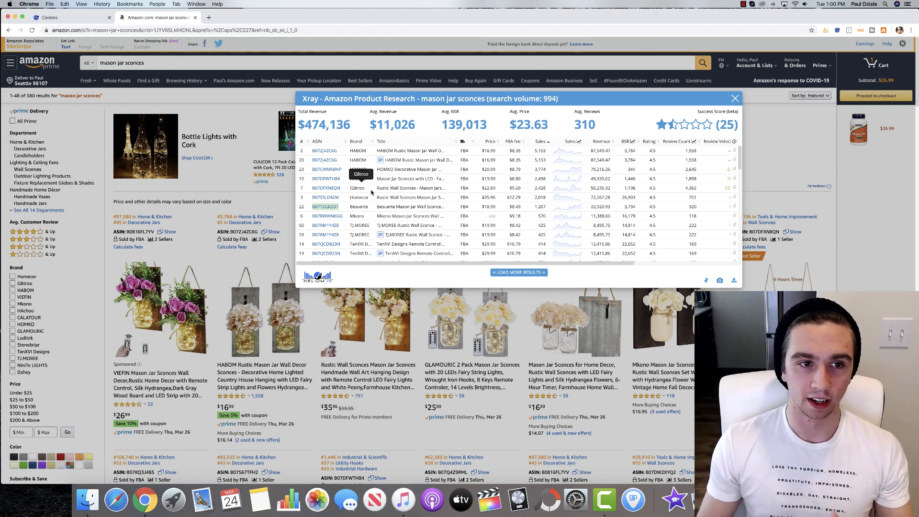
left_click(62, 17)
scroll(588, 276, "down", 3)
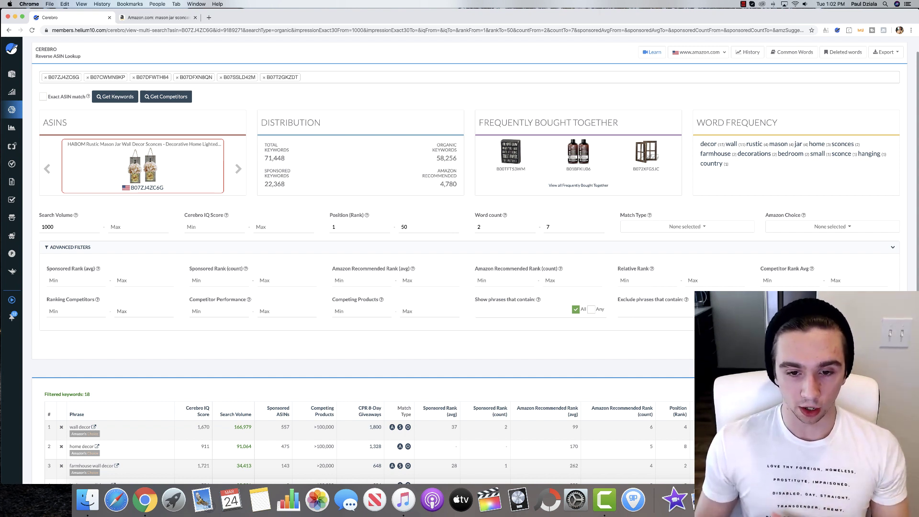
scroll(459, 258, "down", 1)
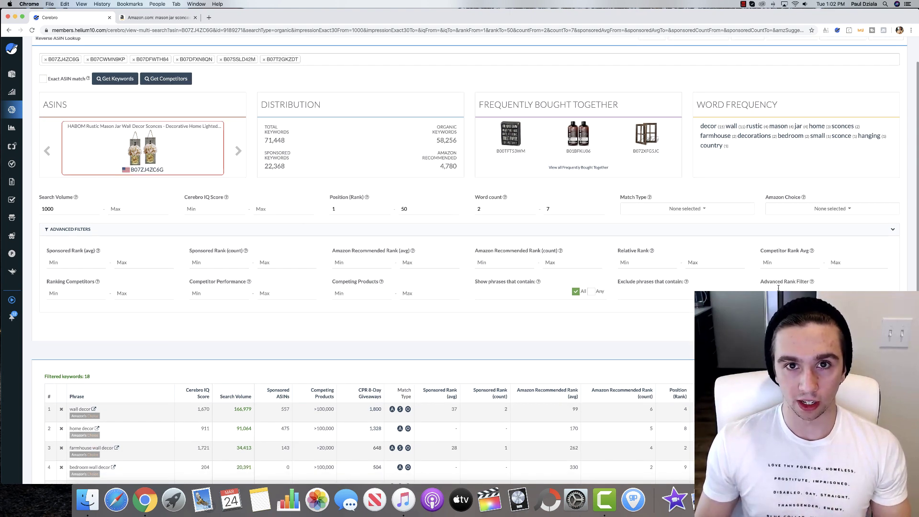